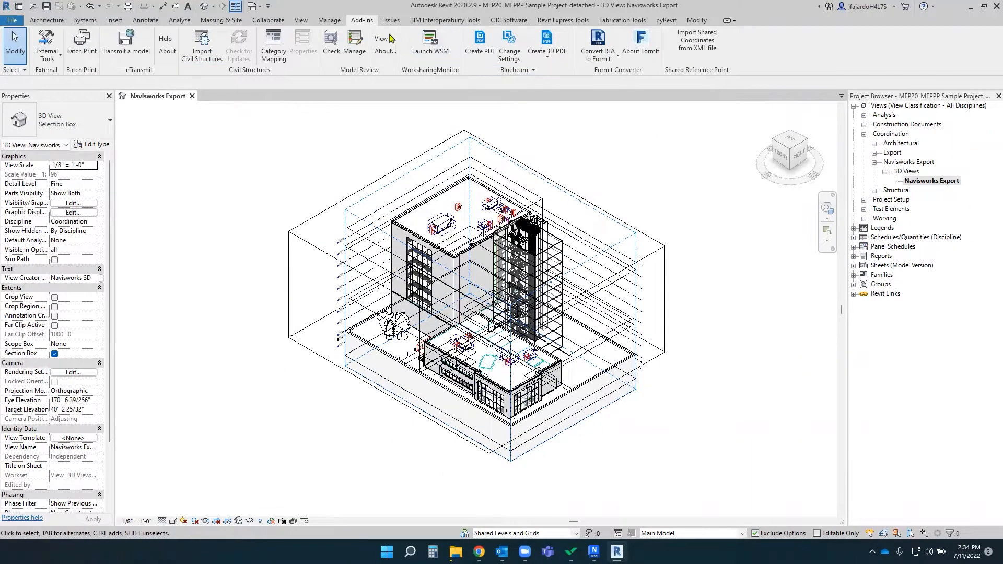
{"action": "left_click", "coordinate": [52, 51]}
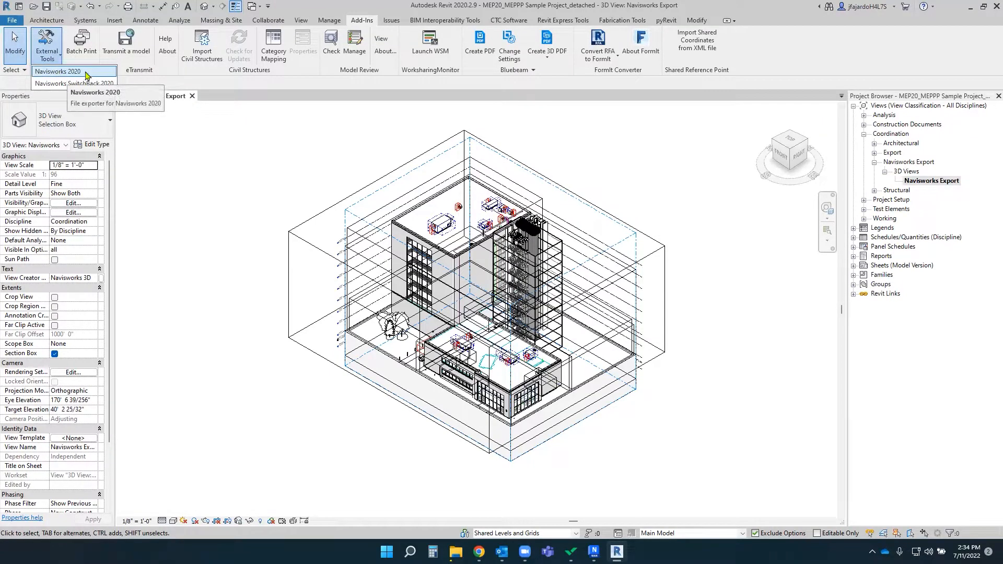
{"action": "left_click", "coordinate": [68, 73]}
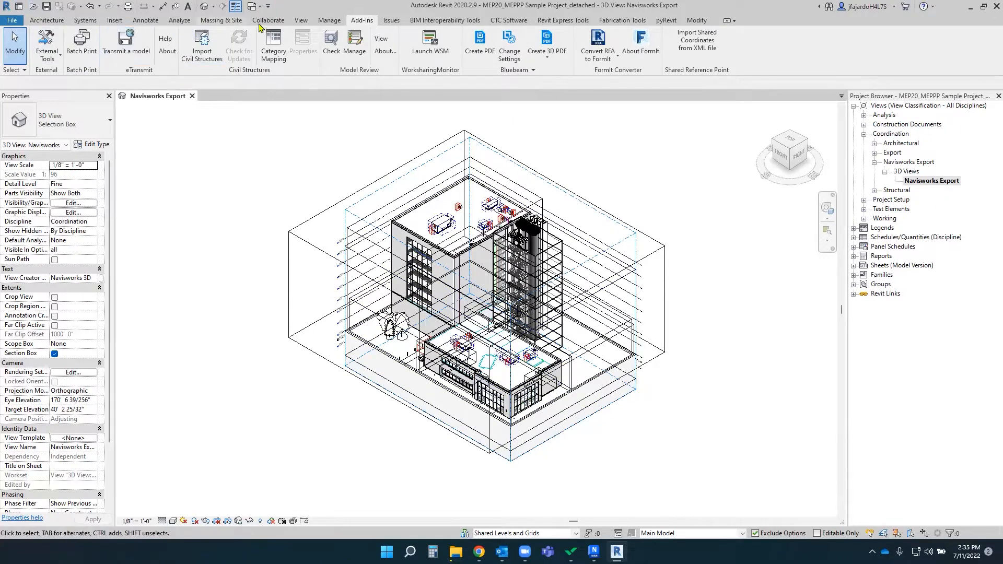
Step: Hide the Architectural Widget Holder, Shell, Interiors and Structural Revit links in the Navisworks Export view
{"action": "left_click", "coordinate": [301, 20]}
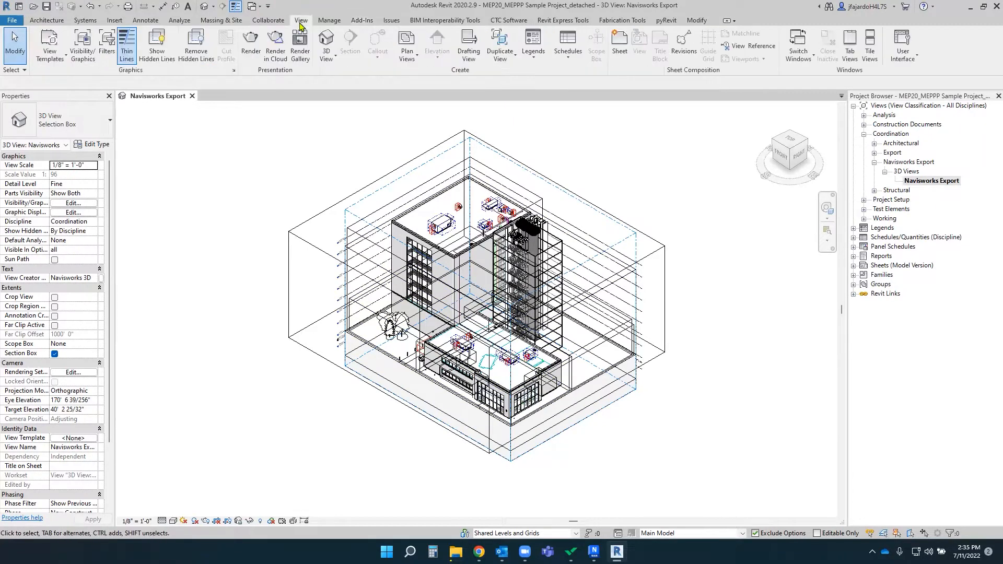
{"action": "left_click", "coordinate": [90, 53]}
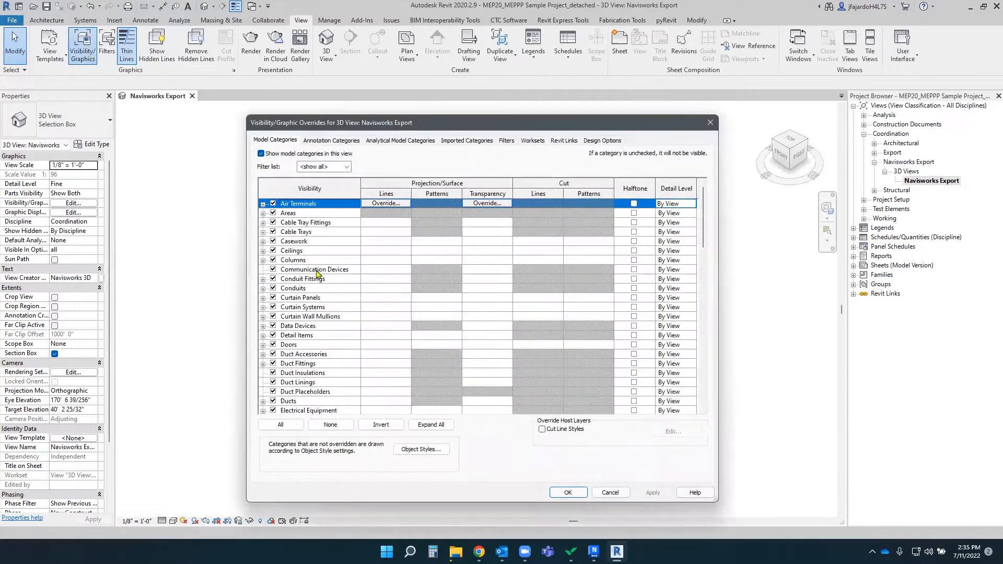
{"action": "left_click", "coordinate": [563, 141]}
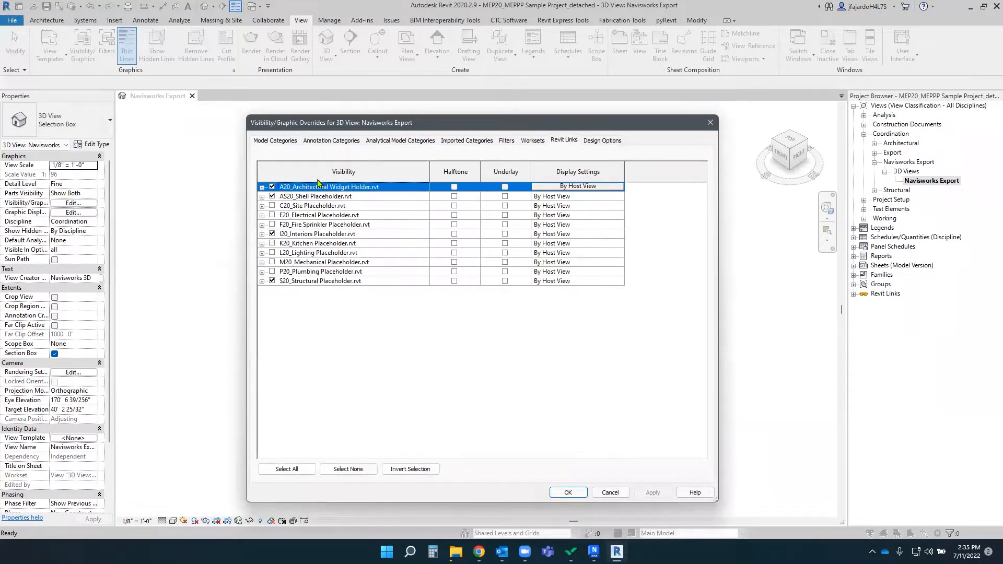
{"action": "left_click", "coordinate": [271, 186]}
{"action": "left_click", "coordinate": [272, 195]}
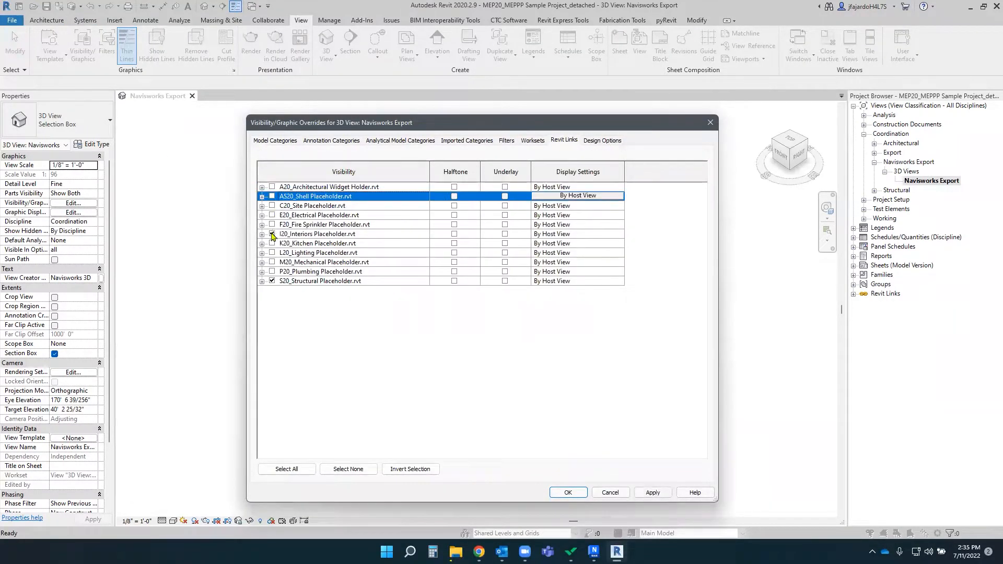
{"action": "left_click", "coordinate": [271, 234]}
{"action": "left_click", "coordinate": [272, 280]}
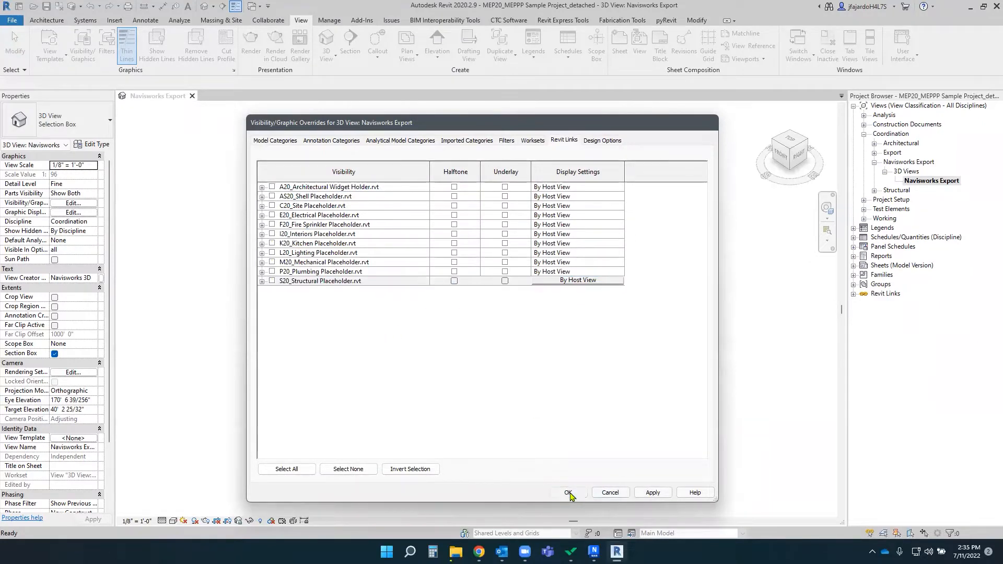
{"action": "left_click", "coordinate": [568, 492]}
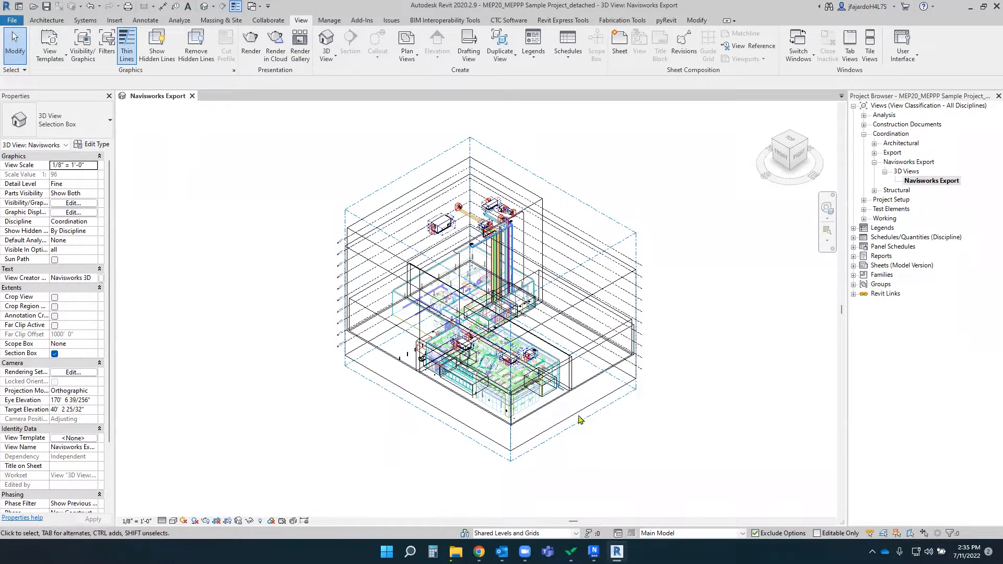
Step: Turn off the display of all analytical model categories in the Navisworks Export view
{"action": "scroll", "coordinate": [450, 377], "scroll_direction": "up", "scroll_amount": 4}
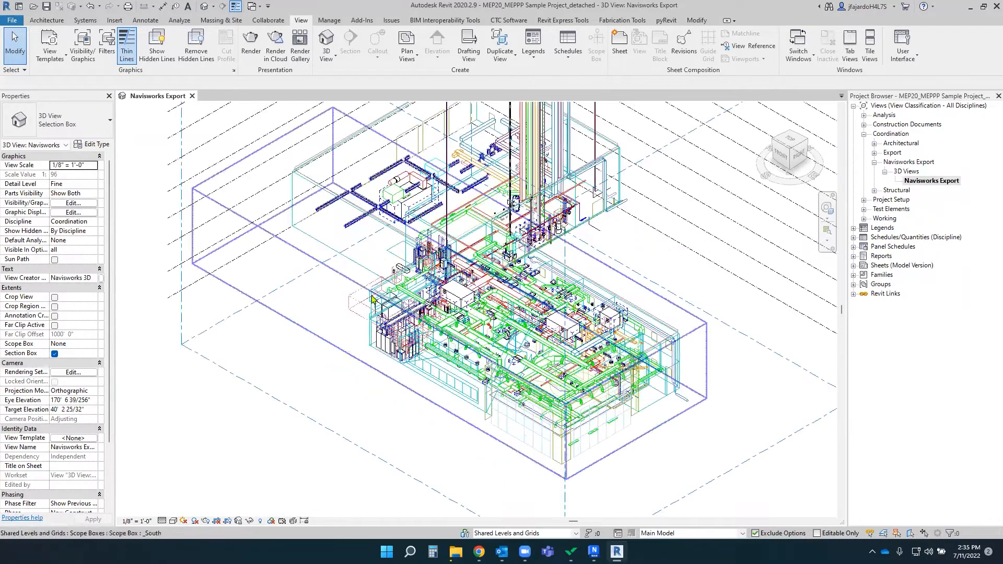
{"action": "middle_click_drag", "start_coordinate": [450, 377], "coordinate": [346, 417]}
{"action": "middle_click_drag", "start_coordinate": [431, 248], "coordinate": [414, 316]}
{"action": "scroll", "coordinate": [414, 316], "scroll_direction": "down", "scroll_amount": 3}
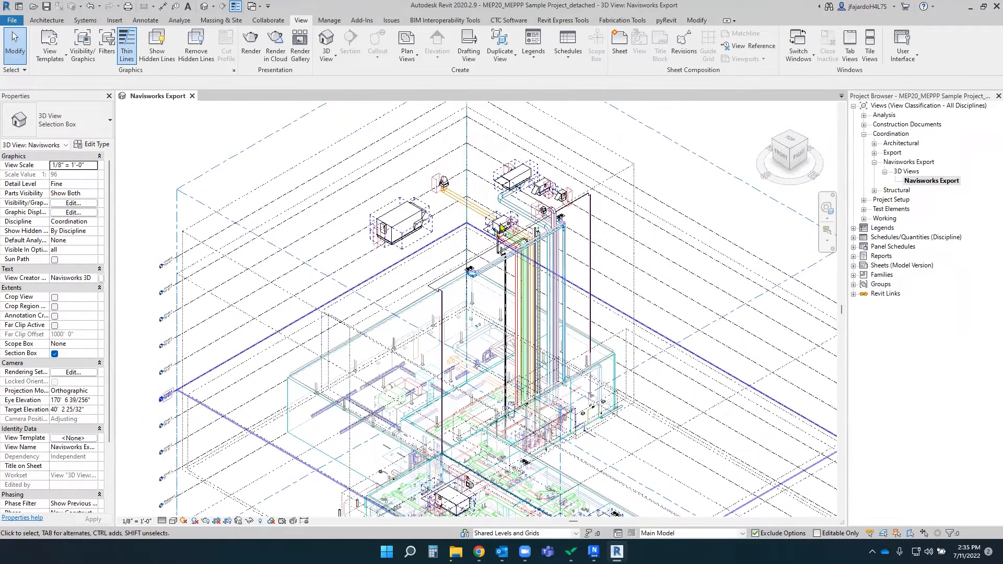
{"action": "scroll", "coordinate": [442, 271], "scroll_direction": "down", "scroll_amount": 2}
{"action": "left_click", "coordinate": [83, 45]}
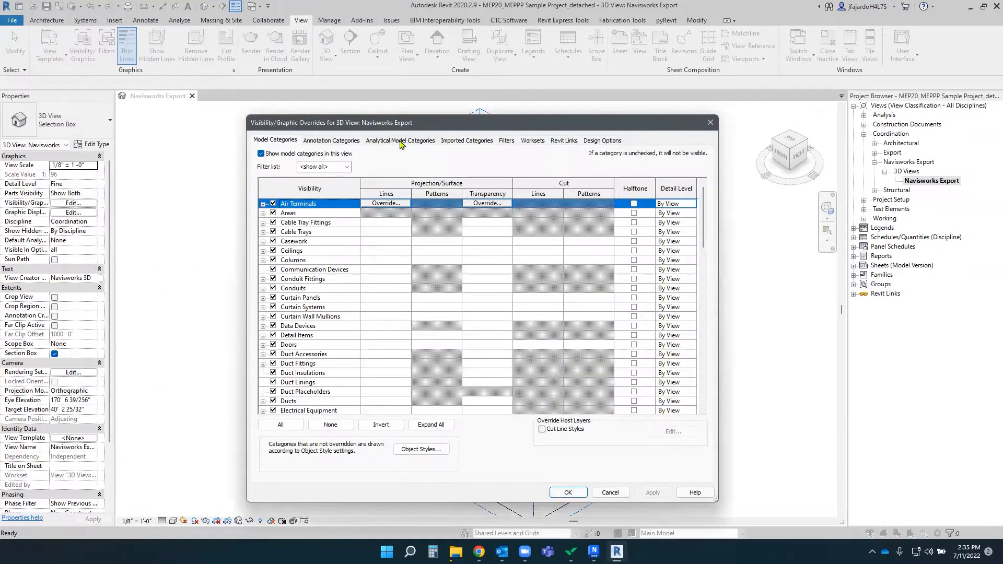
{"action": "left_click", "coordinate": [401, 141]}
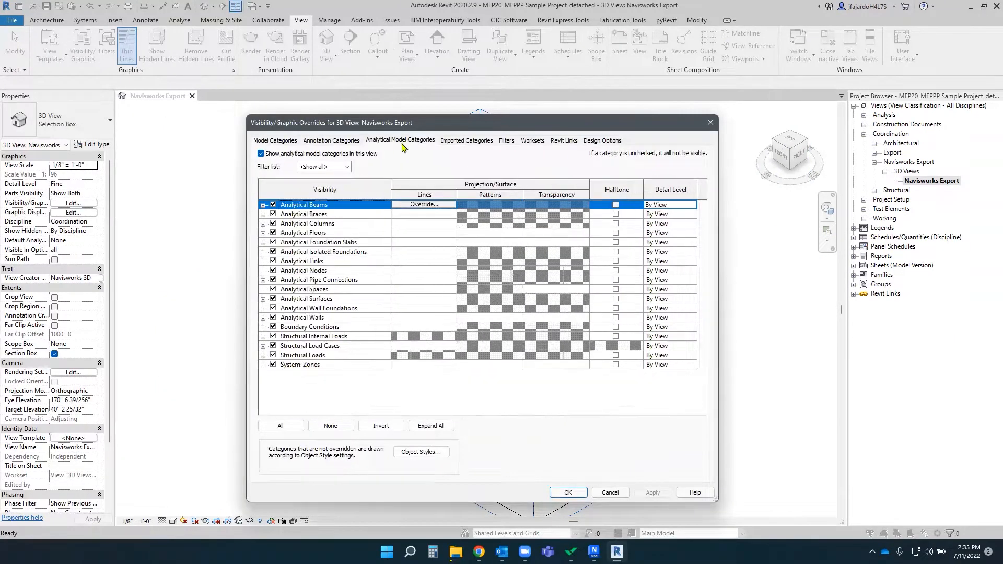
{"action": "left_click", "coordinate": [262, 153]}
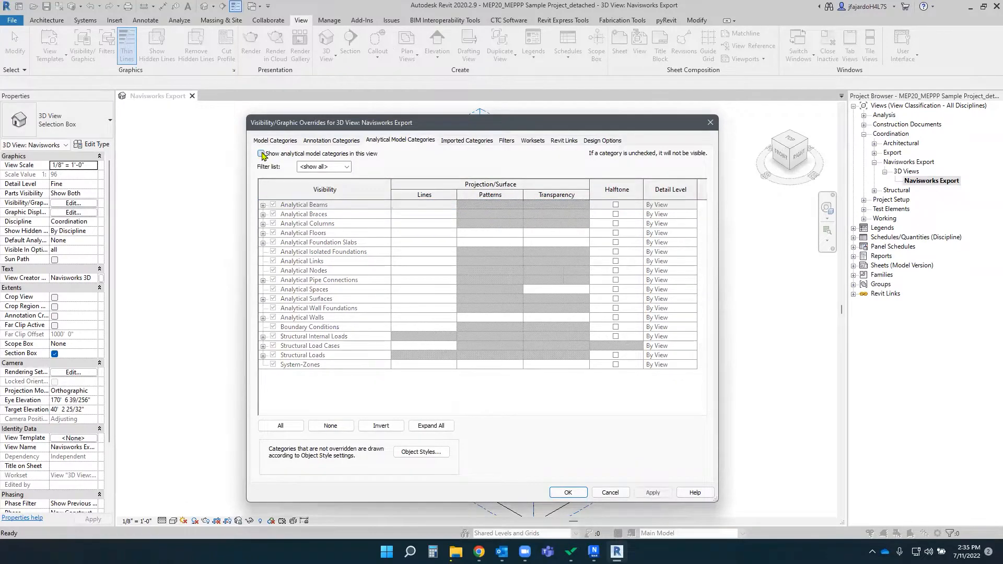
{"action": "left_click", "coordinate": [568, 491]}
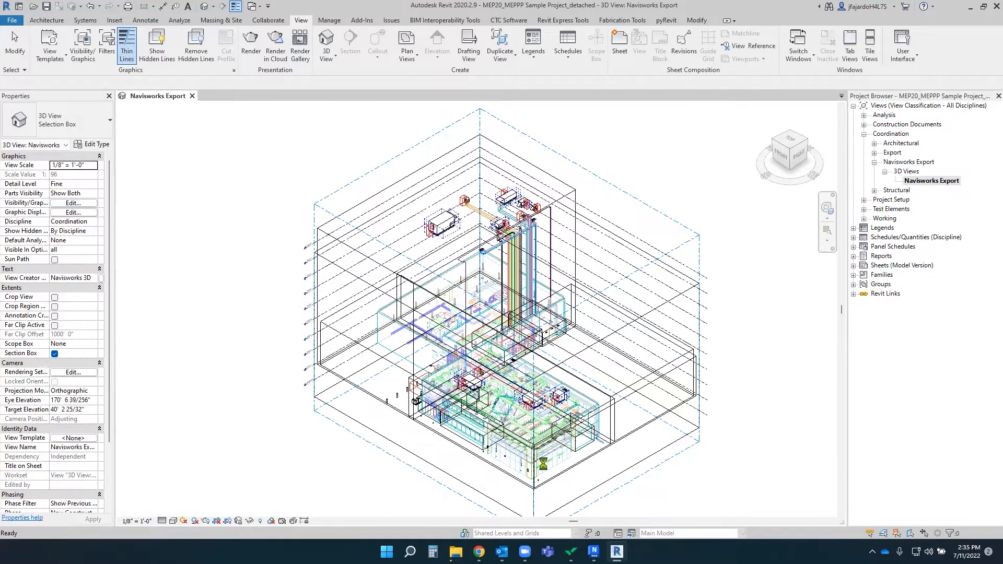
Step: Turn off the display of all annotation categories in the Navisworks Export view
{"action": "scroll", "coordinate": [544, 464], "scroll_direction": "up", "scroll_amount": 5}
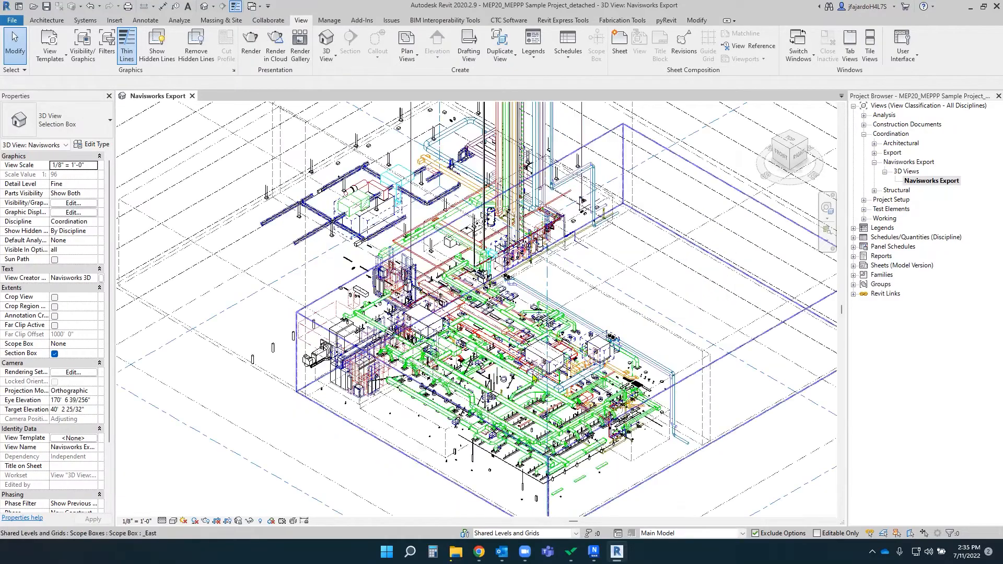
{"action": "scroll", "coordinate": [458, 385], "scroll_direction": "up", "scroll_amount": 3}
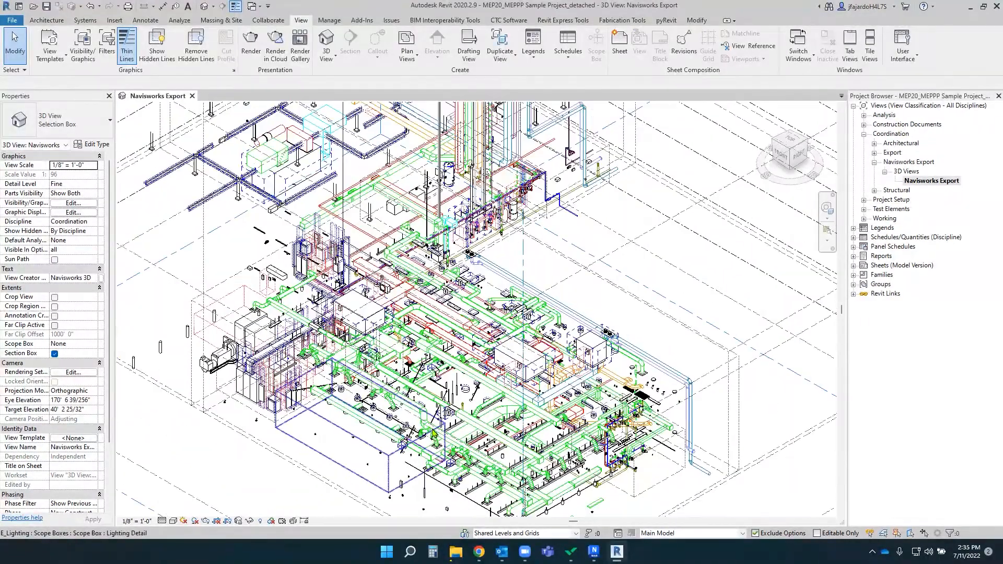
{"action": "scroll", "coordinate": [458, 385], "scroll_direction": "down", "scroll_amount": 6}
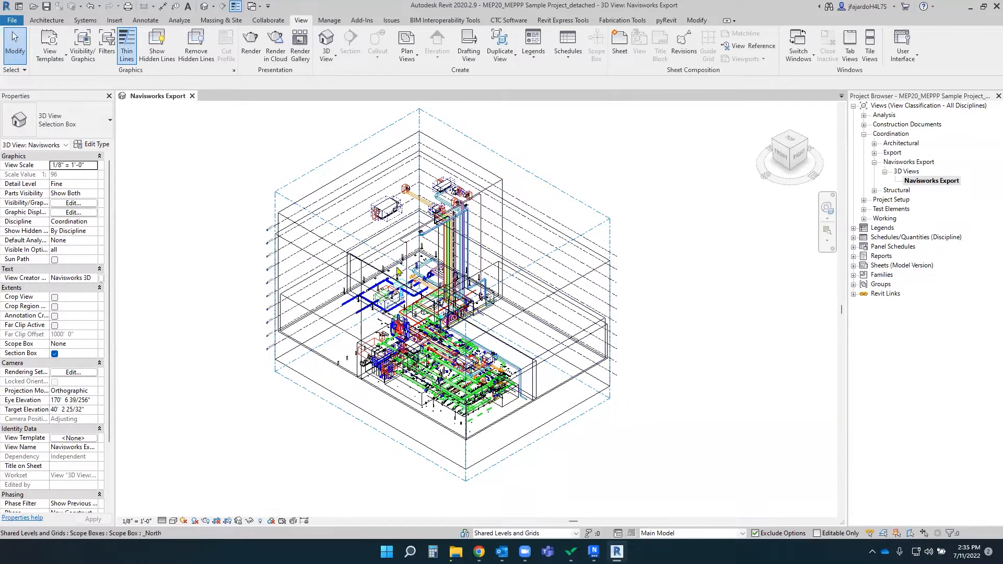
{"action": "left_click", "coordinate": [82, 50]}
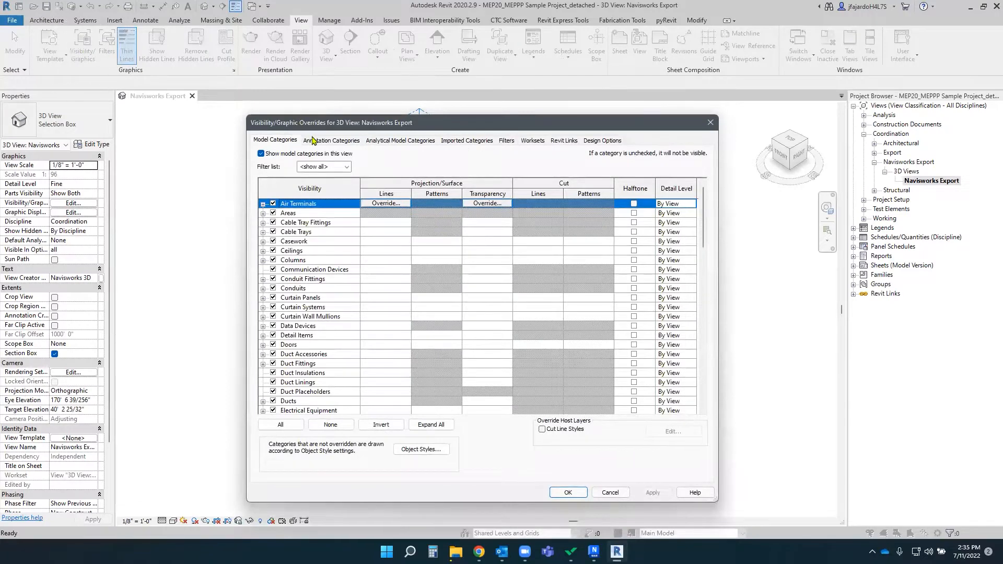
{"action": "left_click", "coordinate": [314, 140]}
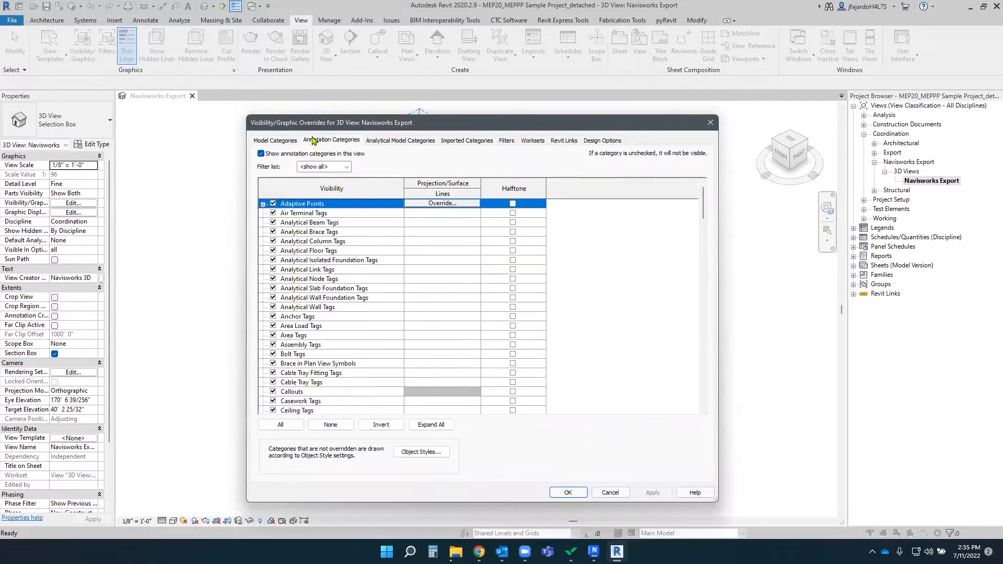
{"action": "left_click", "coordinate": [260, 154]}
{"action": "left_click", "coordinate": [578, 496]}
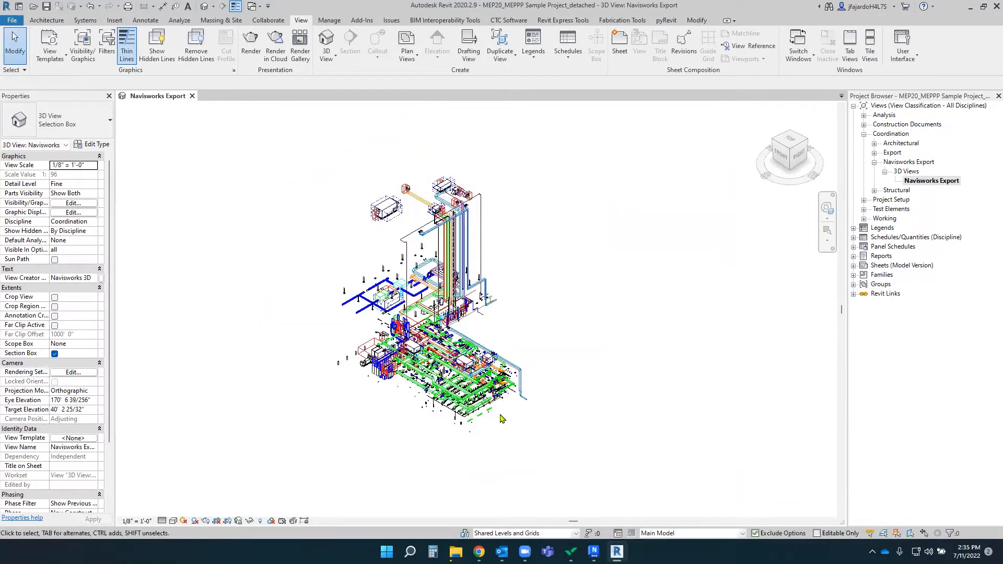
Step: Examine the MEP model in the 3D view, from the lower floor equipment up the risers to the rooftop units
{"action": "scroll", "coordinate": [376, 313], "scroll_direction": "up", "scroll_amount": 6}
{"action": "middle_click_drag", "start_coordinate": [157, 464], "coordinate": [282, 365]}
{"action": "scroll", "coordinate": [282, 366], "scroll_direction": "up", "scroll_amount": 1}
{"action": "scroll", "coordinate": [287, 334], "scroll_direction": "down", "scroll_amount": 2}
{"action": "middle_click_drag", "start_coordinate": [339, 323], "coordinate": [390, 378]}
{"action": "scroll", "coordinate": [391, 376], "scroll_direction": "down", "scroll_amount": 5}
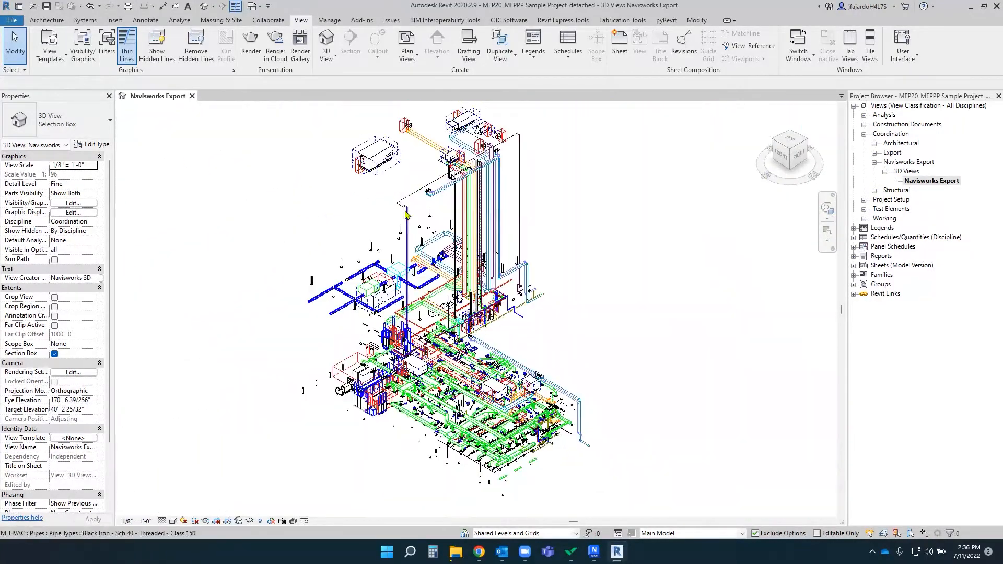
{"action": "scroll", "coordinate": [393, 371], "scroll_direction": "up", "scroll_amount": 4}
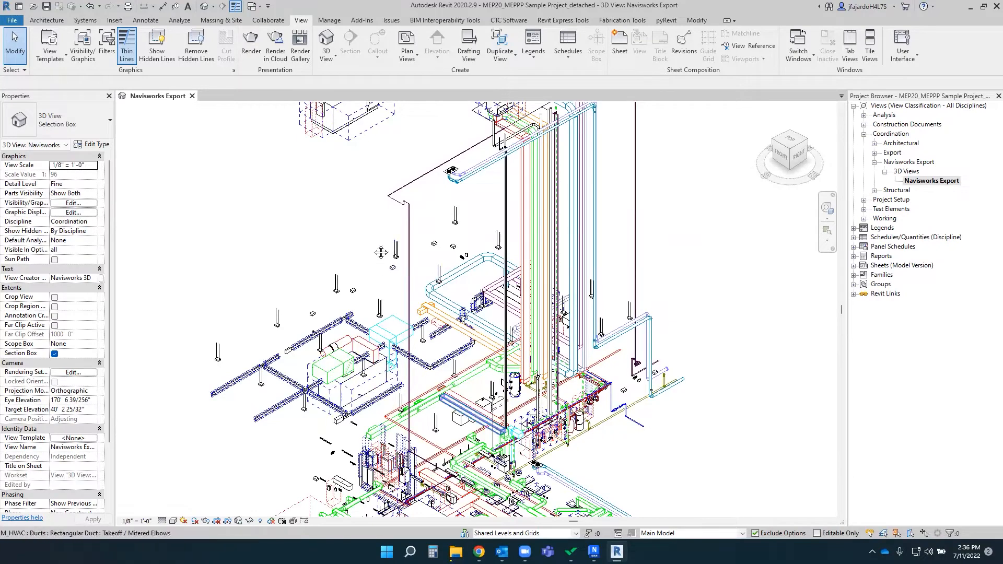
{"action": "middle_click_drag", "start_coordinate": [470, 412], "coordinate": [392, 262]}
{"action": "middle_click_drag", "start_coordinate": [539, 432], "coordinate": [463, 358]}
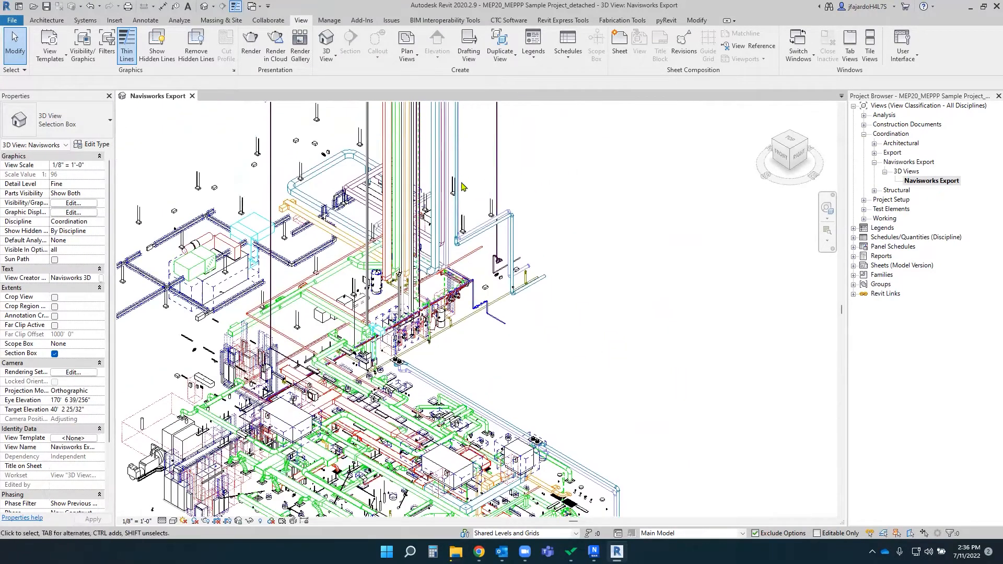
{"action": "scroll", "coordinate": [553, 430], "scroll_direction": "down", "scroll_amount": 4}
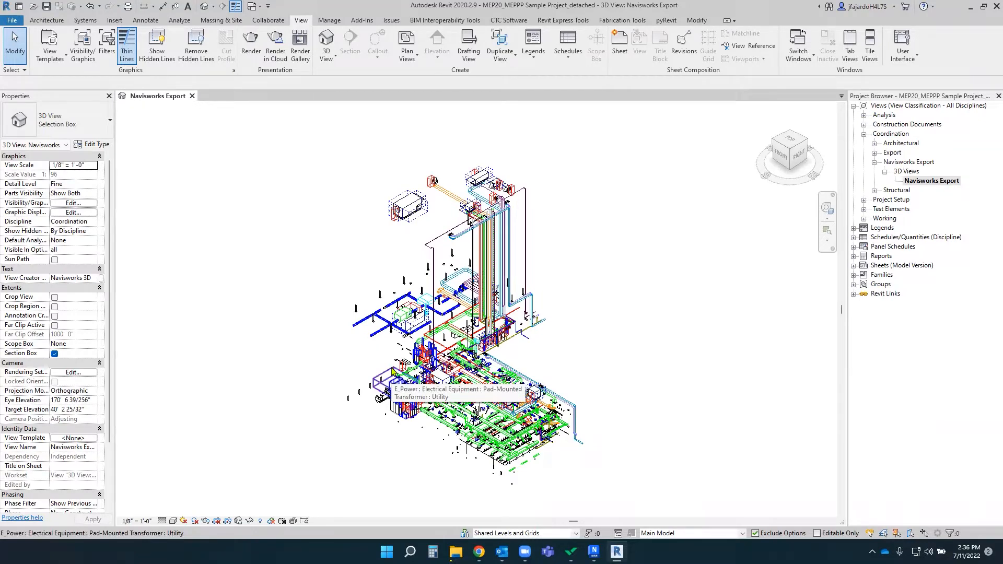
Step: Review which model categories are set to display in the view's visibility overrides
{"action": "left_click", "coordinate": [84, 46]}
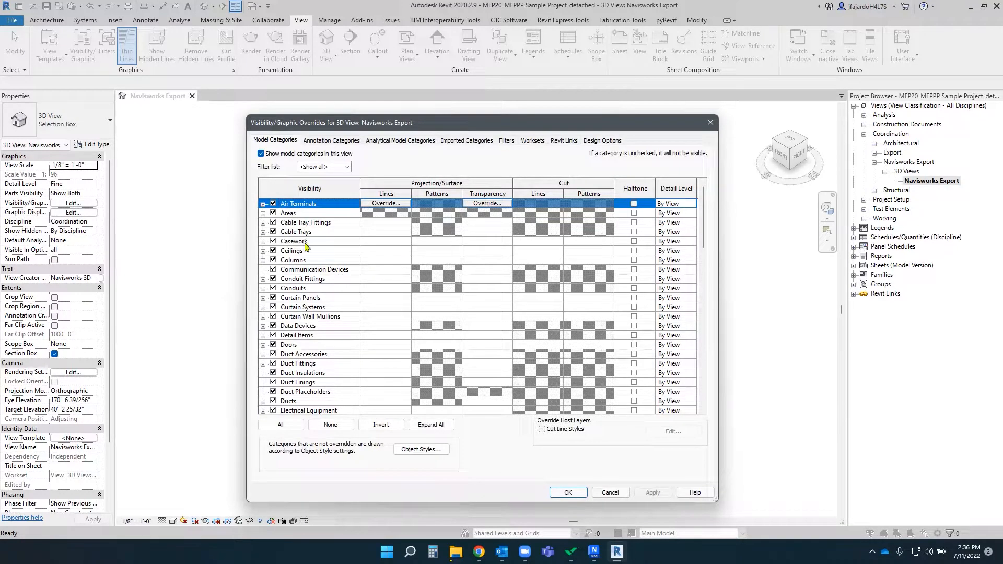
{"action": "scroll", "coordinate": [306, 285], "scroll_direction": "down", "scroll_amount": 10}
{"action": "scroll", "coordinate": [305, 284], "scroll_direction": "down", "scroll_amount": 4}
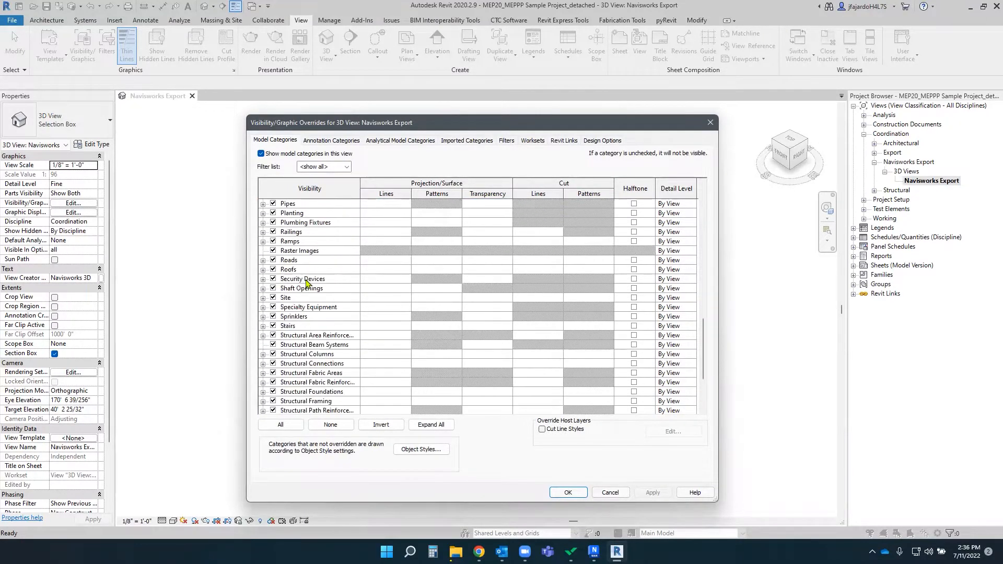
{"action": "scroll", "coordinate": [307, 291], "scroll_direction": "up", "scroll_amount": 12}
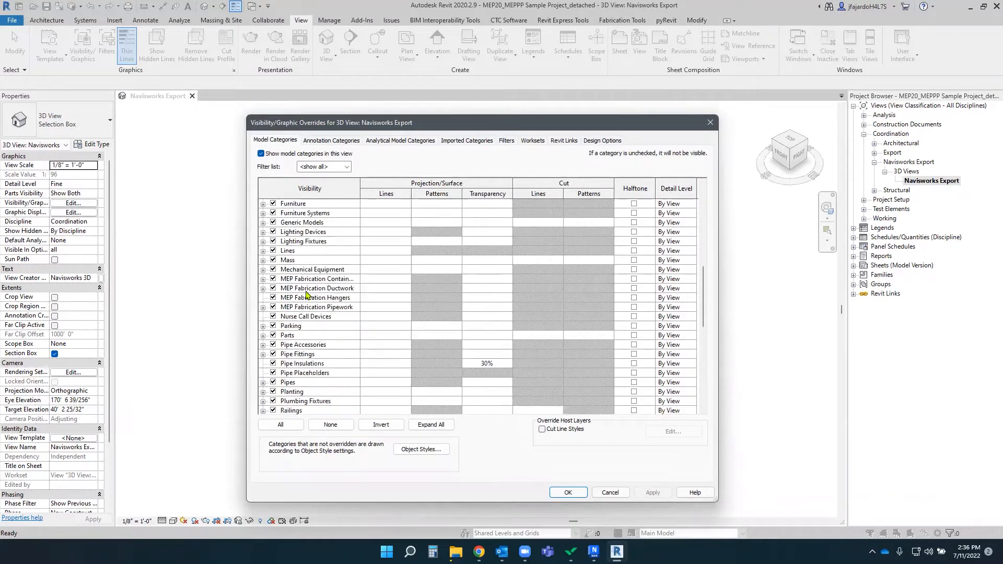
{"action": "left_click", "coordinate": [568, 491]}
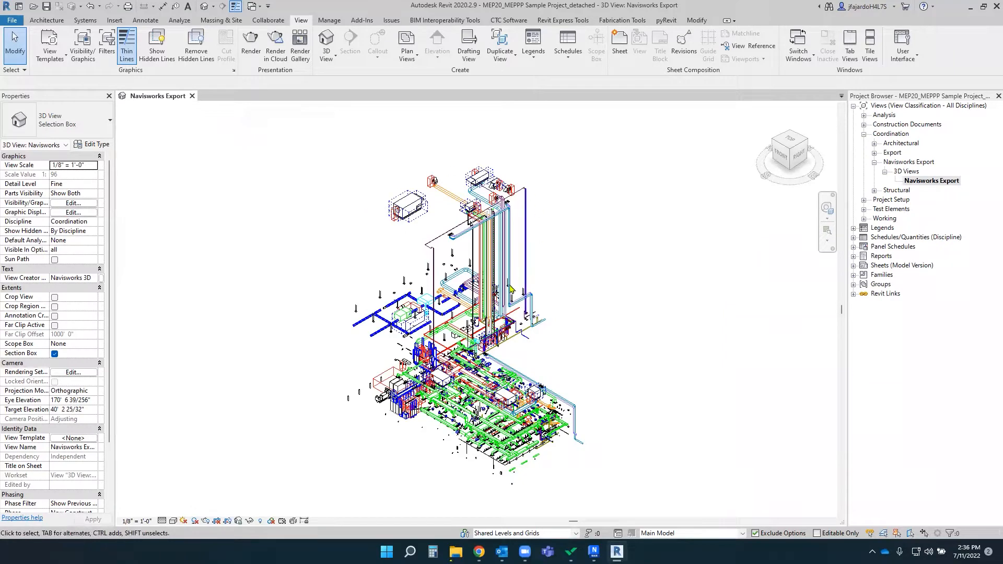
Step: Start a Navisworks 2020 export of the view and review the model performance options in the Navisworks settings
{"action": "left_click", "coordinate": [362, 21]}
{"action": "left_click", "coordinate": [45, 44]}
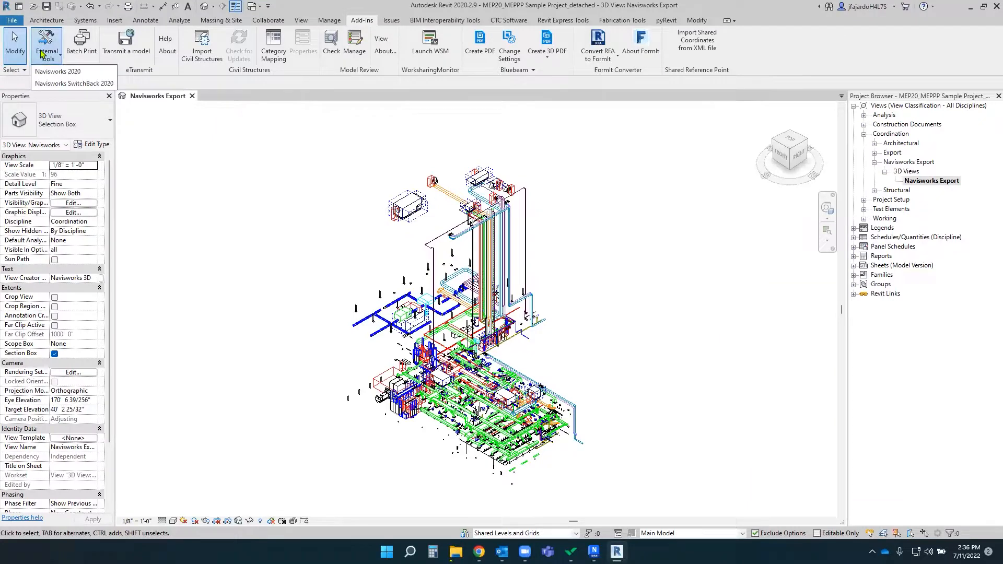
{"action": "left_click", "coordinate": [72, 72]}
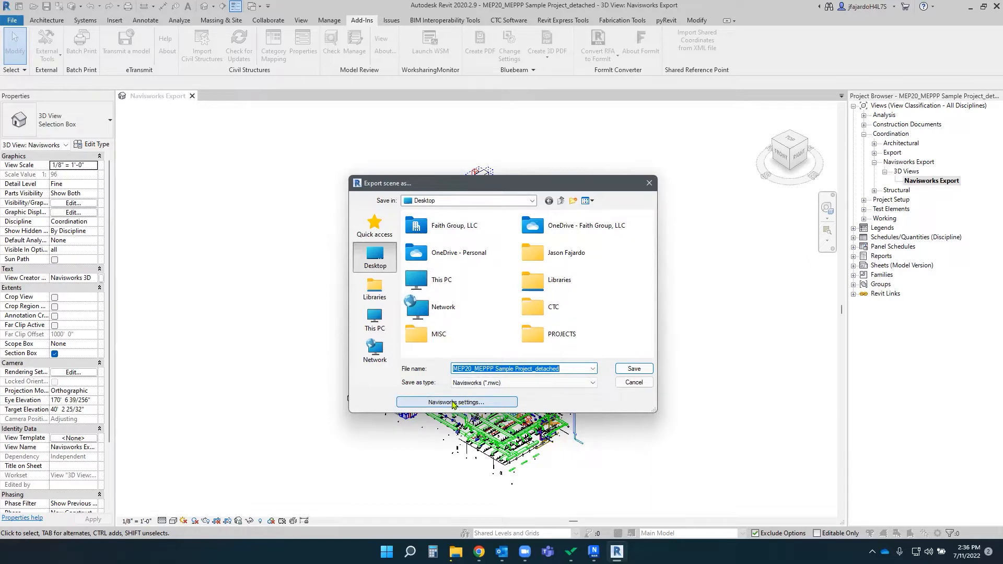
{"action": "left_click", "coordinate": [470, 407]}
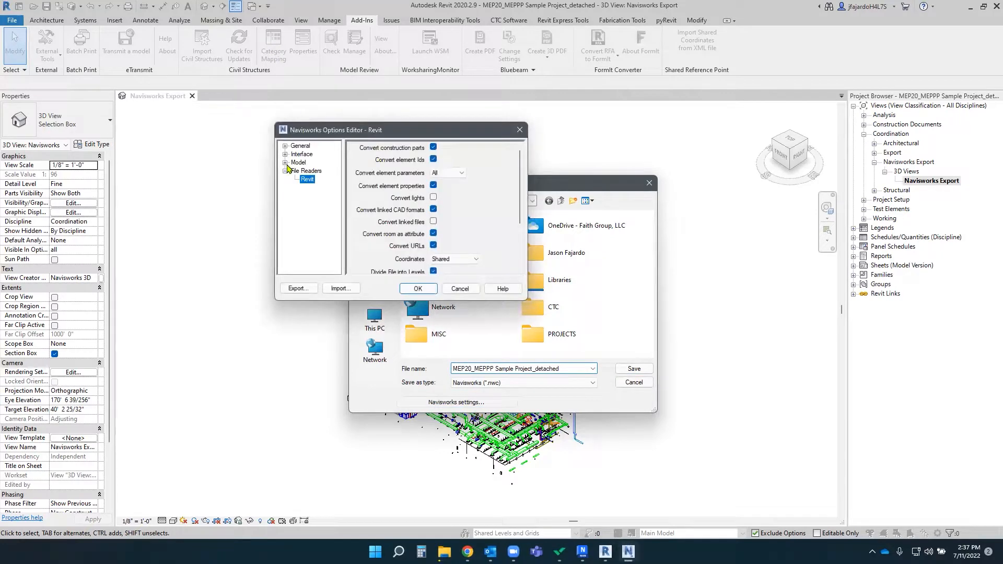
{"action": "left_click", "coordinate": [285, 163]}
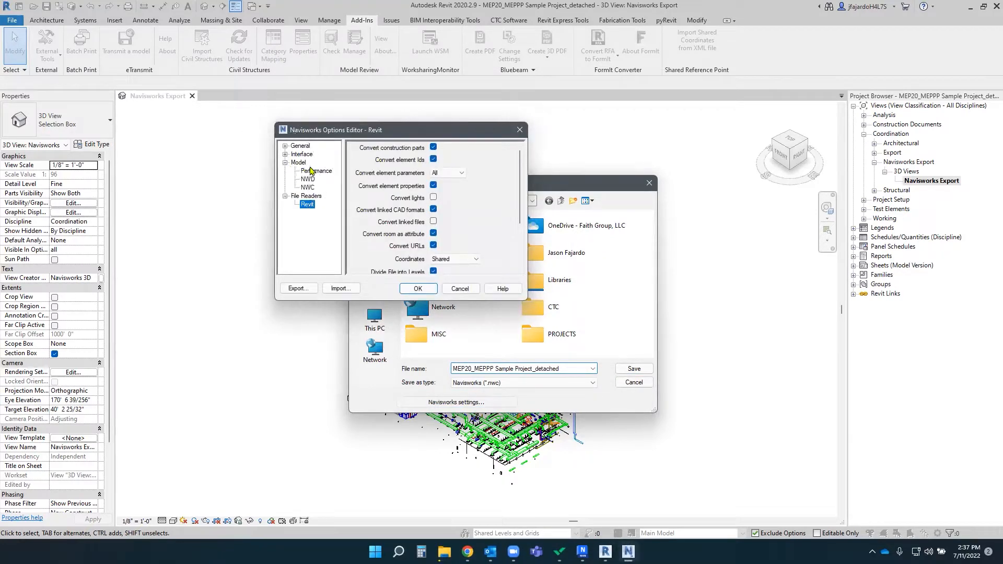
{"action": "left_click", "coordinate": [313, 171]}
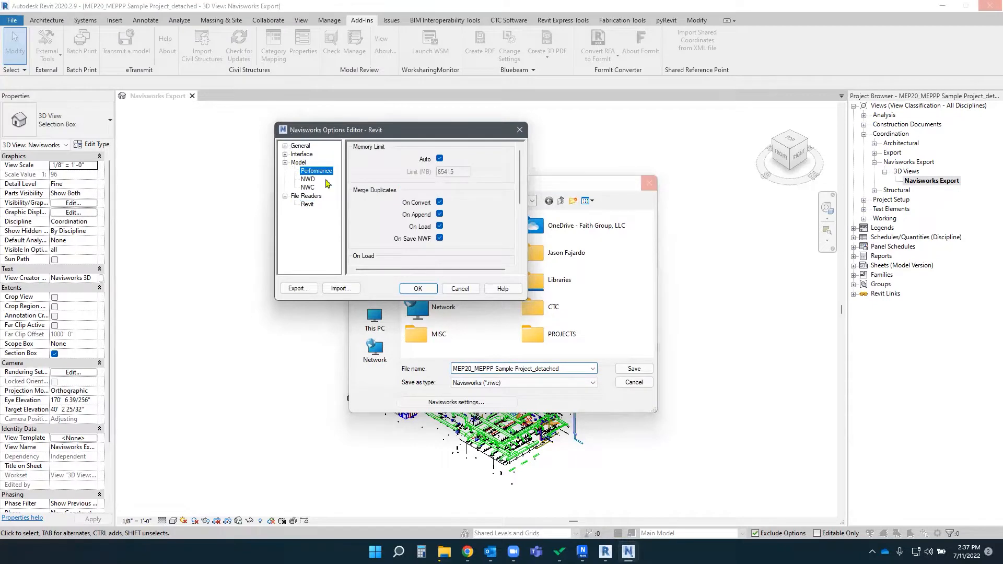
{"action": "scroll", "coordinate": [428, 220], "scroll_direction": "down", "scroll_amount": 3}
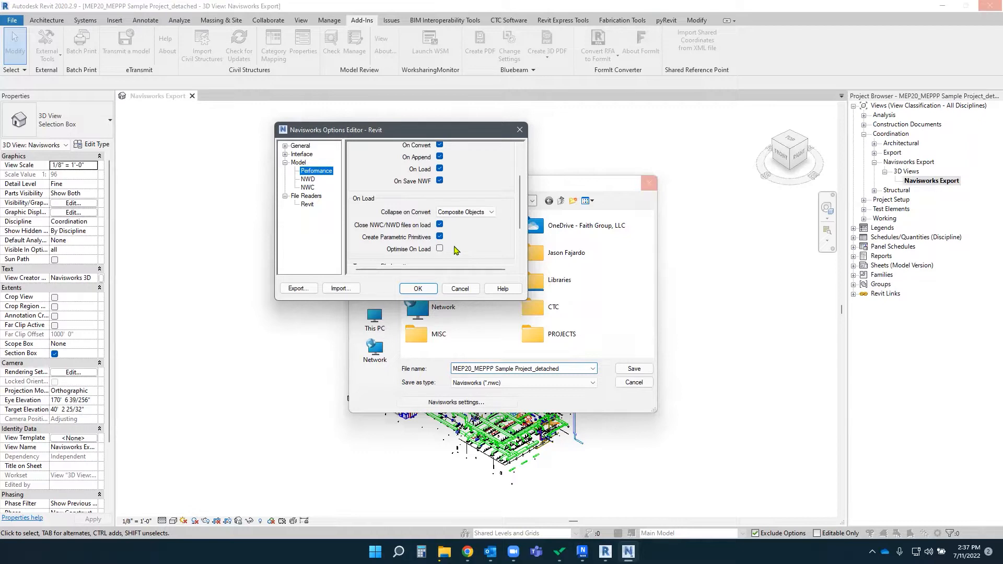
{"action": "left_click", "coordinate": [418, 288]}
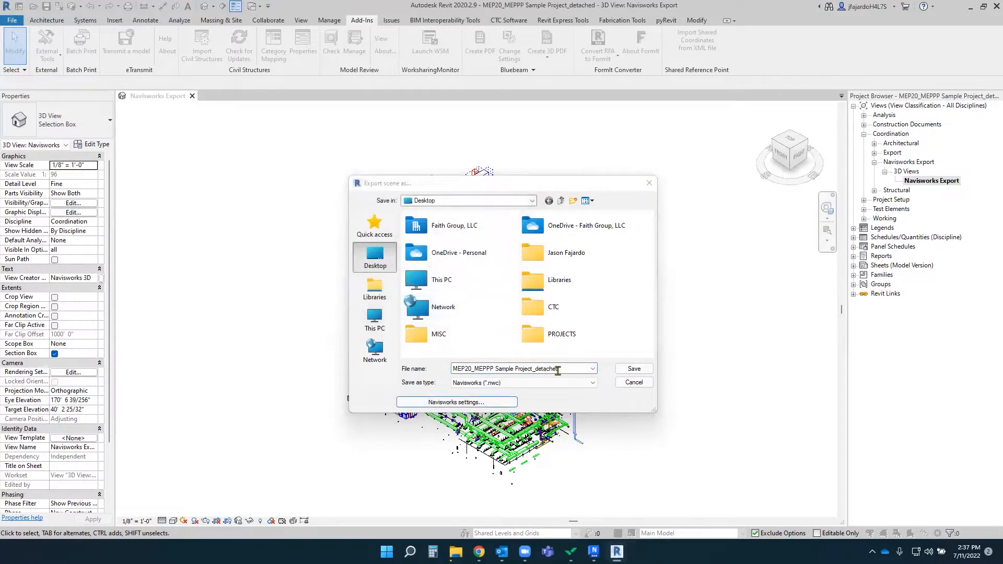
Step: Export the scene to the Desktop as the Navisworks NWC file MEP20_MEPPP Sample Project_detached
{"action": "left_click", "coordinate": [570, 370]}
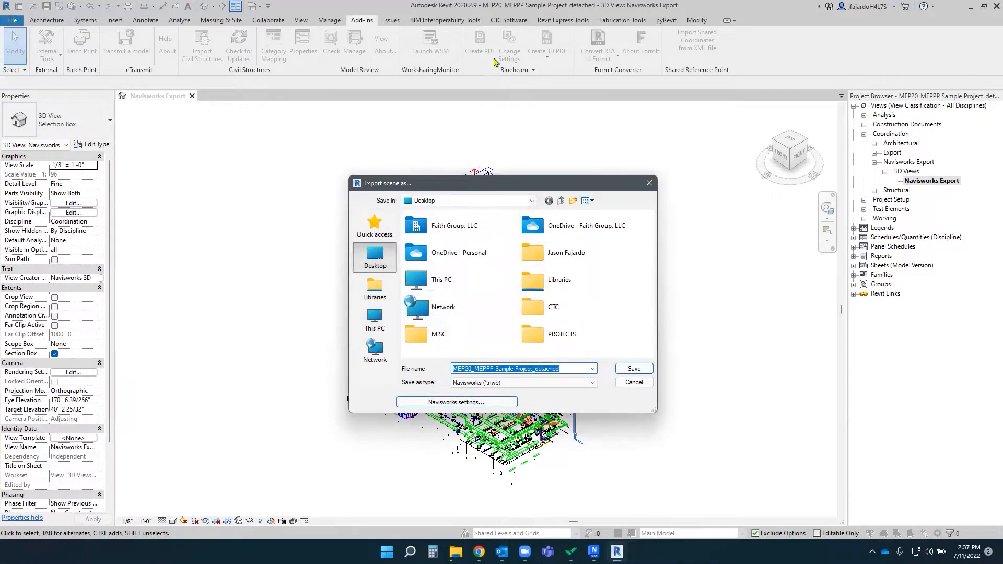
{"action": "left_click", "coordinate": [634, 369]}
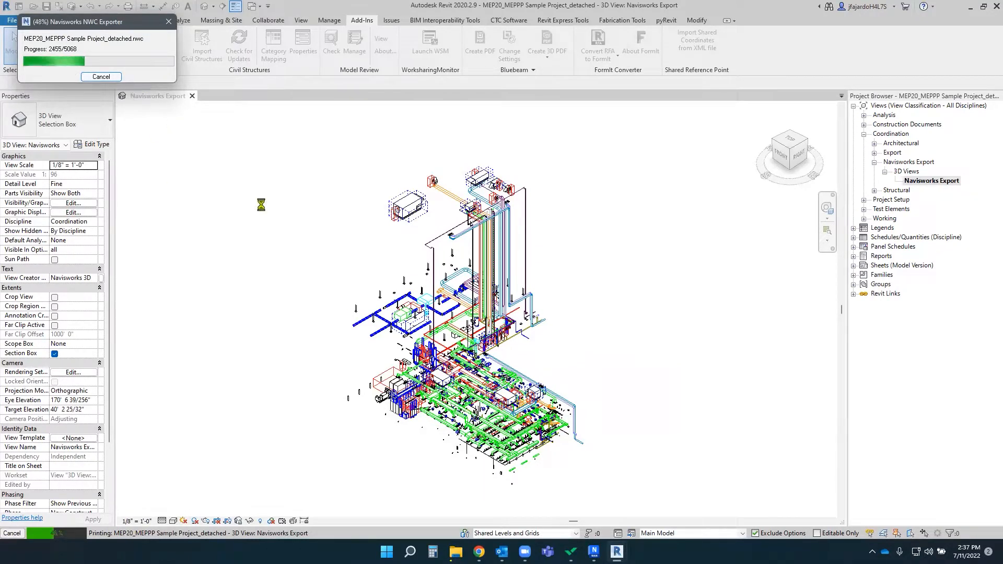
Step: Switch to Navisworks Manage and review the model performance settings in its options, including Create Parametric Primitives
{"action": "left_click", "coordinate": [593, 552]}
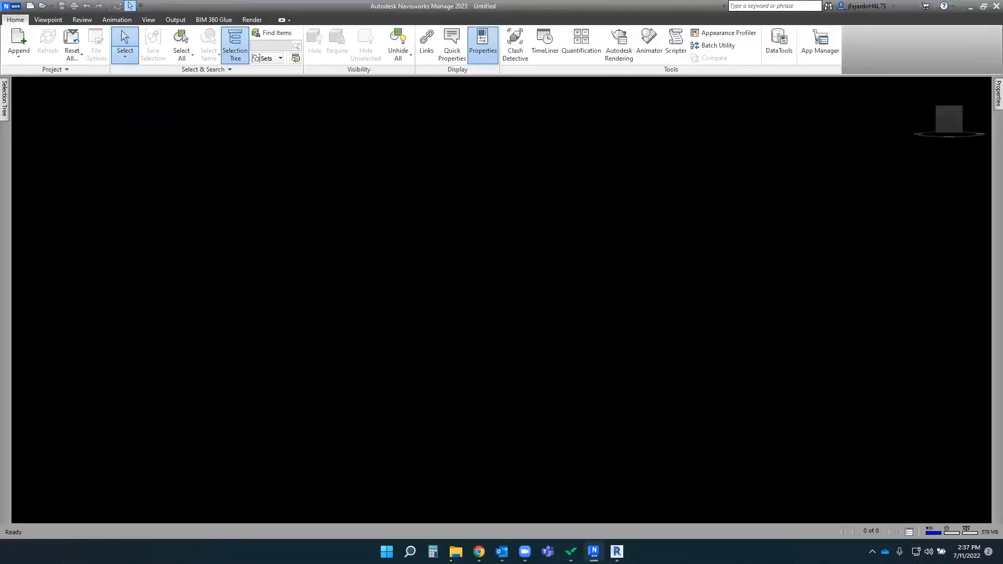
{"action": "left_click", "coordinate": [11, 6]}
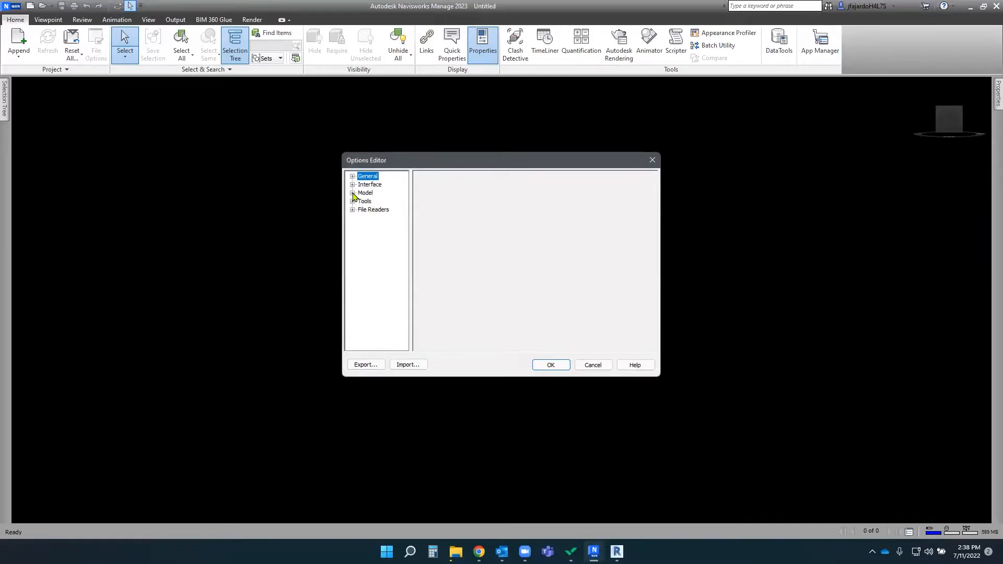
{"action": "left_click", "coordinate": [352, 193]}
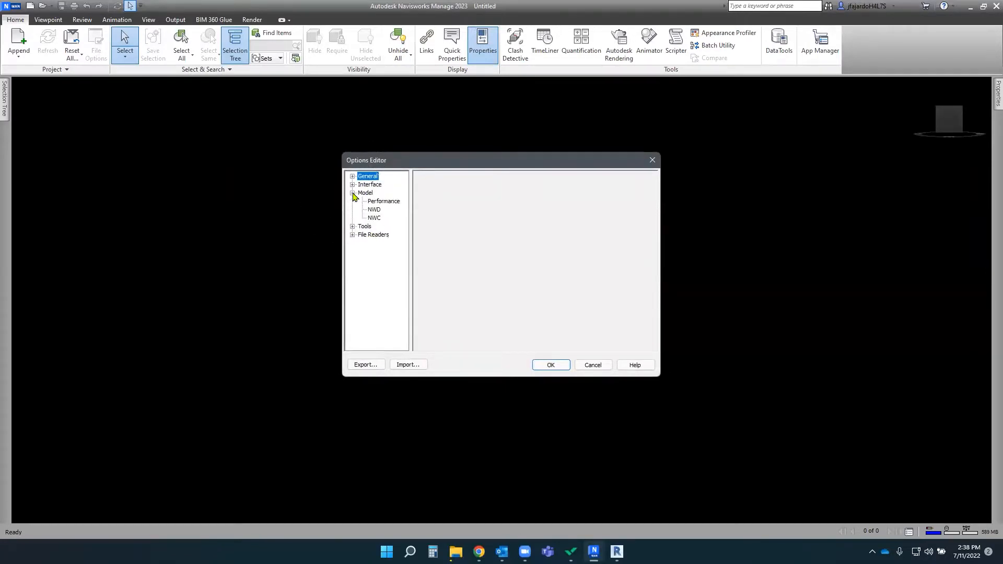
{"action": "left_click", "coordinate": [385, 203]}
{"action": "scroll", "coordinate": [526, 269], "scroll_direction": "down", "scroll_amount": 3}
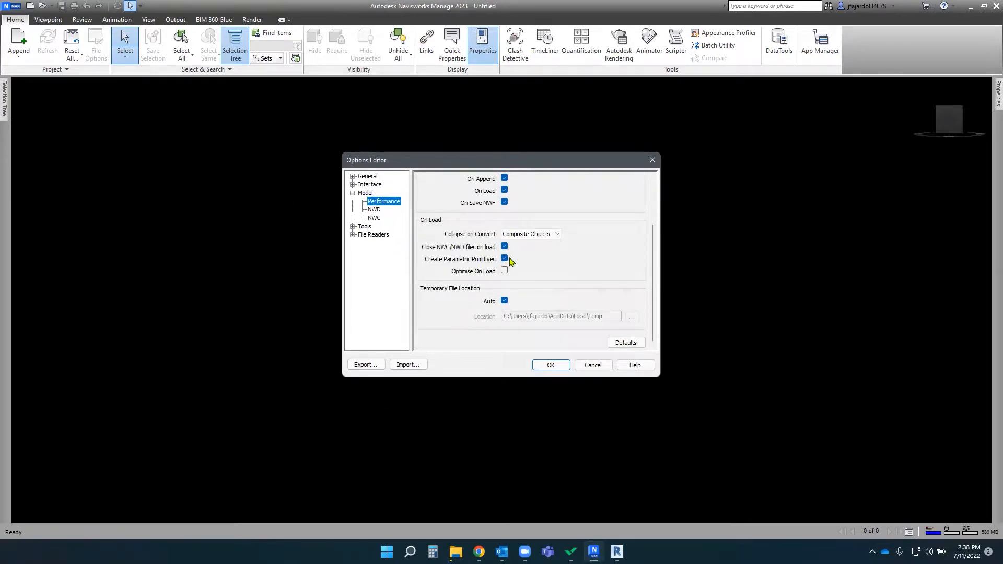
{"action": "left_click", "coordinate": [550, 366]}
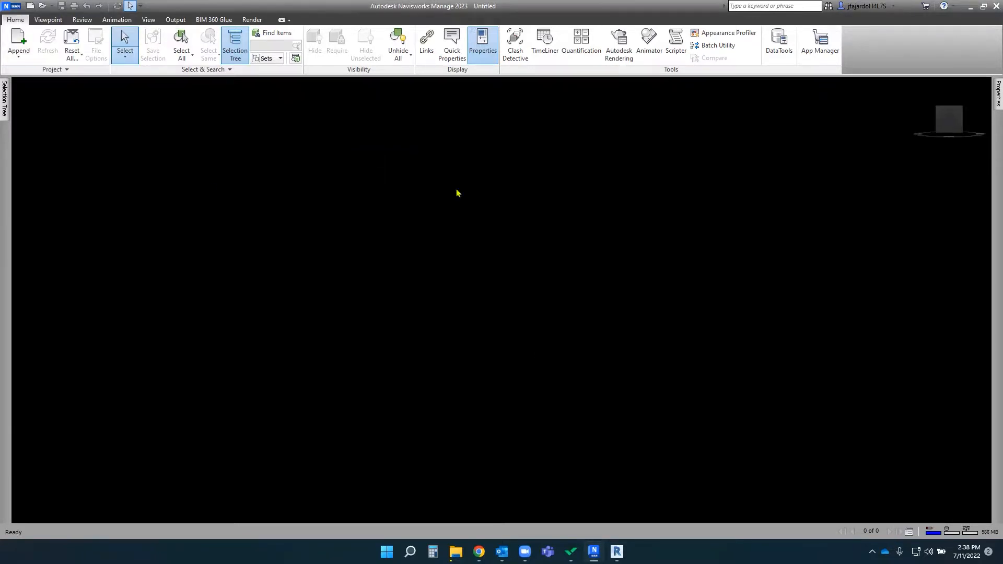
{"action": "left_click", "coordinate": [969, 6]}
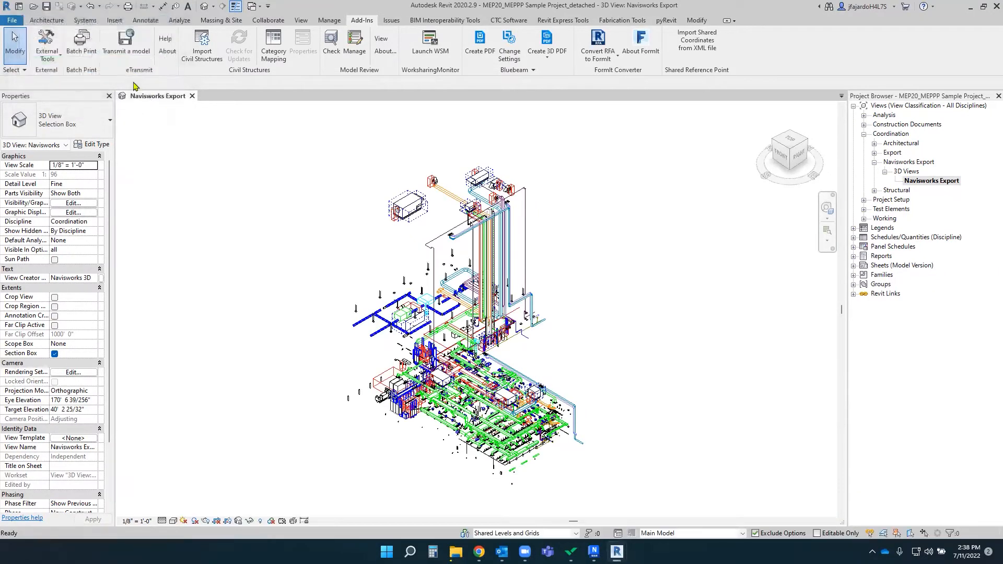
Step: Append the MEP20_MEPPP Sample Project_detached file from the Desktop to the empty Navisworks scene
{"action": "mouse_move", "coordinate": [593, 551]}
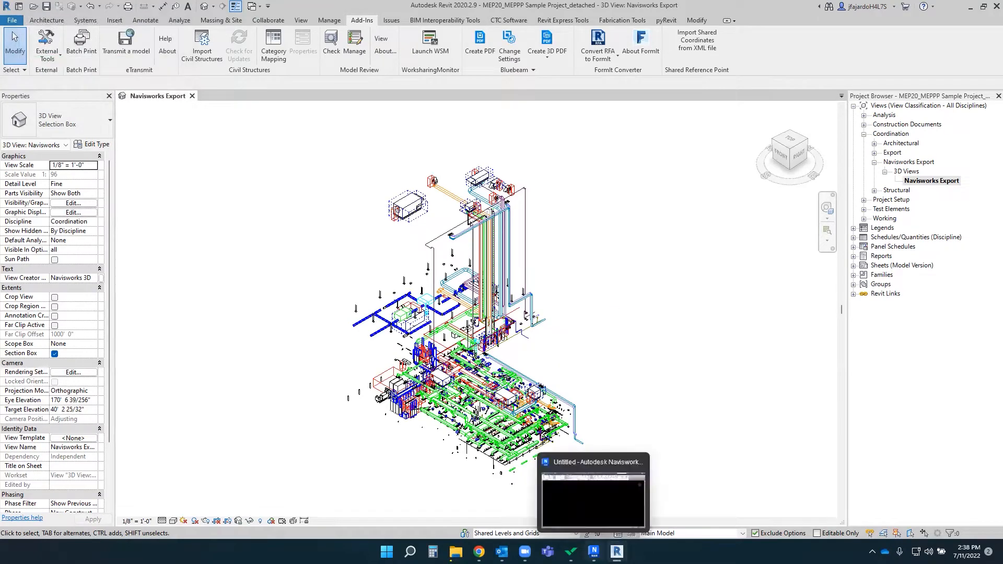
{"action": "left_click", "coordinate": [606, 499]}
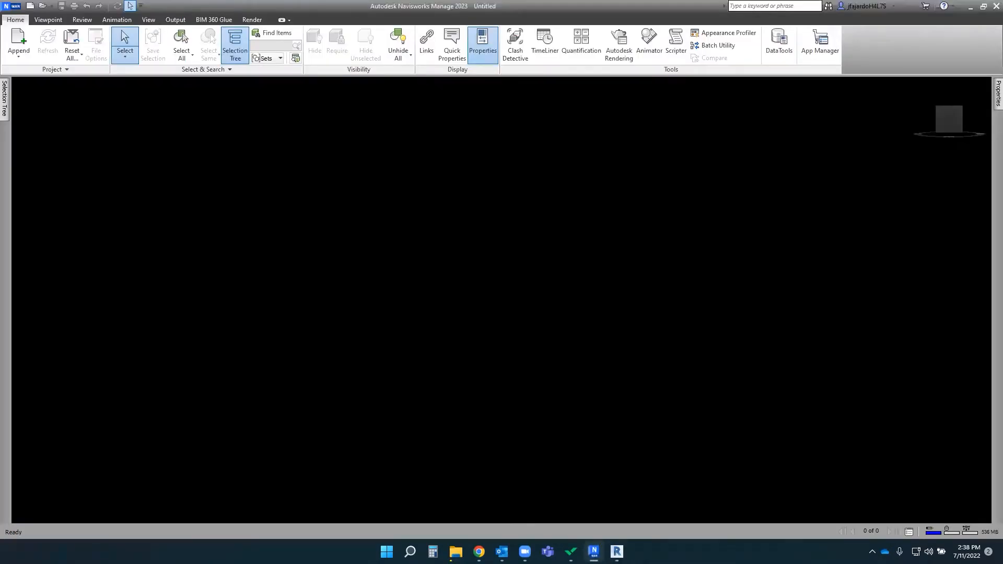
{"action": "left_click", "coordinate": [23, 44]}
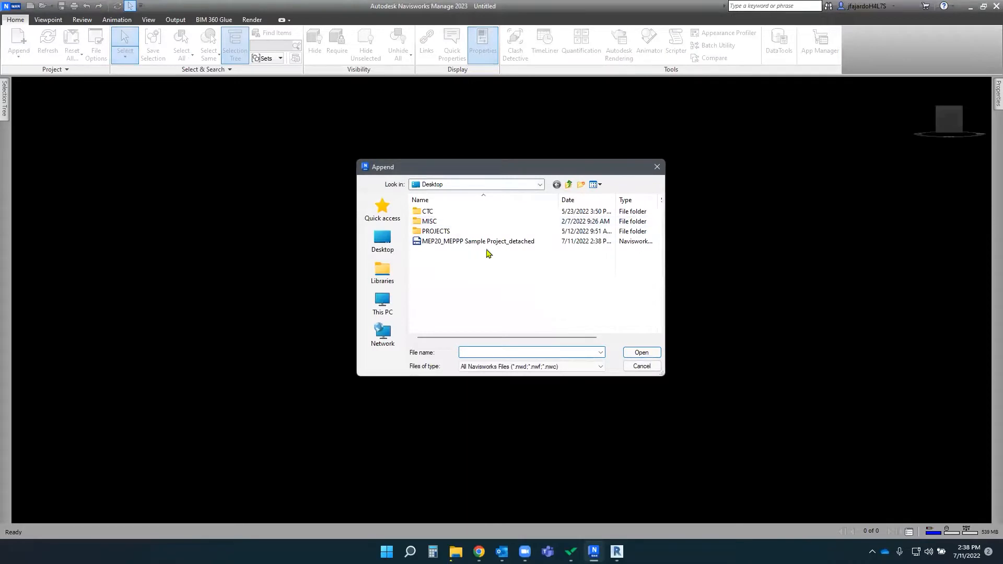
{"action": "left_click", "coordinate": [483, 241]}
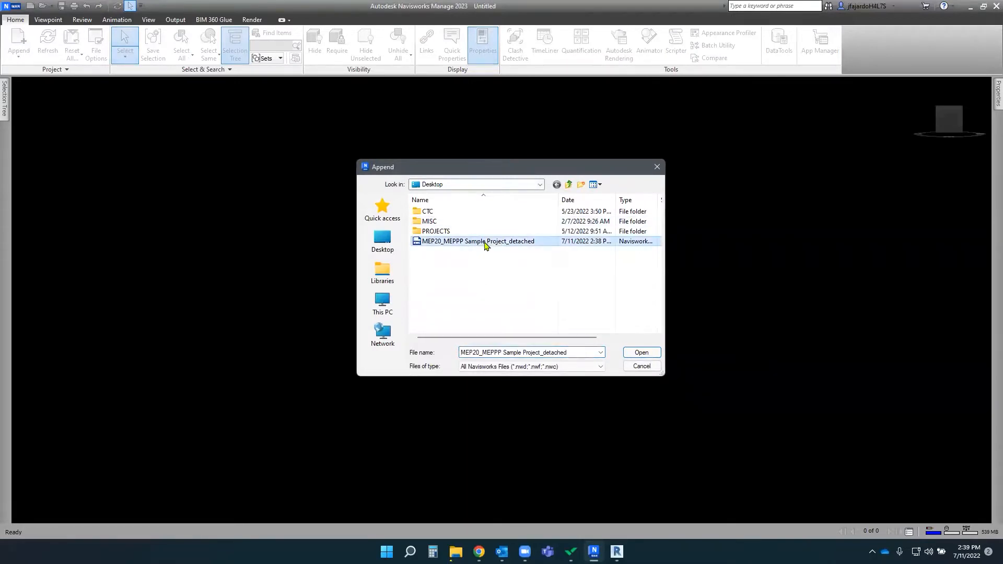
{"action": "left_click", "coordinate": [644, 353]}
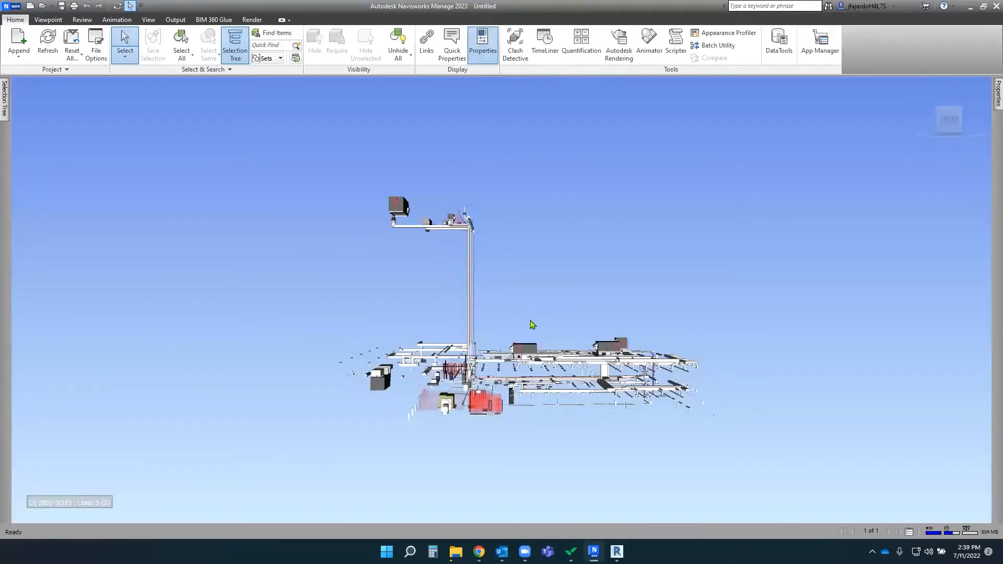
Step: Examine the appended MEP model in Navisworks, from the lower floor ductwork up the risers to the rooftop units
{"action": "middle_click_drag", "start_coordinate": [475, 369], "coordinate": [311, 396], "text": "shift"}
{"action": "scroll", "coordinate": [439, 399], "scroll_direction": "up", "scroll_amount": 2}
{"action": "scroll", "coordinate": [439, 399], "scroll_direction": "up", "scroll_amount": 6}
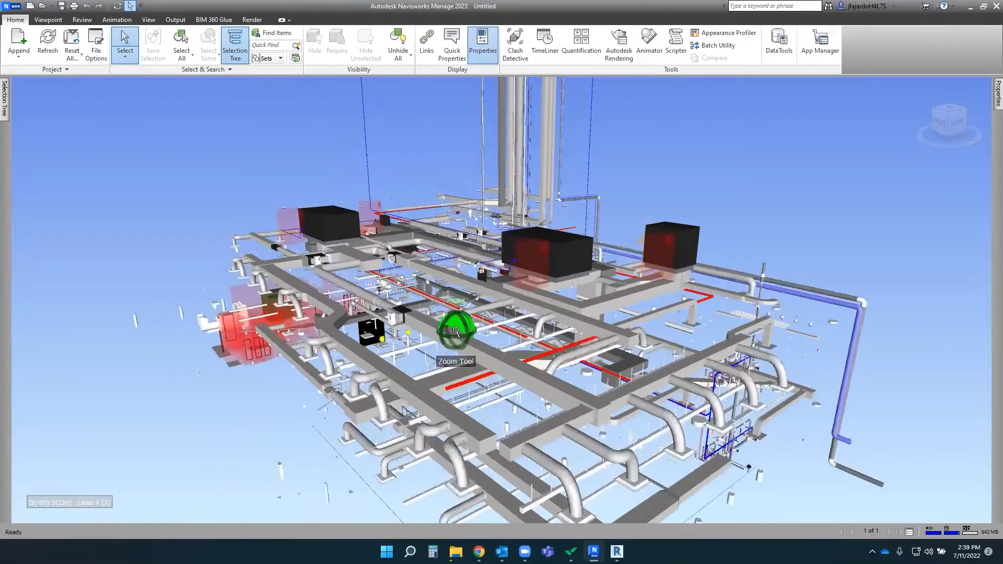
{"action": "scroll", "coordinate": [456, 331], "scroll_direction": "down", "scroll_amount": 5}
{"action": "middle_click_drag", "start_coordinate": [456, 331], "coordinate": [468, 351], "text": "shift"}
{"action": "middle_click_drag", "start_coordinate": [470, 225], "coordinate": [539, 471]}
{"action": "middle_click_drag", "start_coordinate": [514, 136], "coordinate": [509, 156]}
{"action": "scroll", "coordinate": [509, 345], "scroll_direction": "down", "scroll_amount": 3}
{"action": "scroll", "coordinate": [482, 347], "scroll_direction": "down", "scroll_amount": 1}
{"action": "middle_click_drag", "start_coordinate": [481, 346], "coordinate": [541, 257], "text": "shift"}
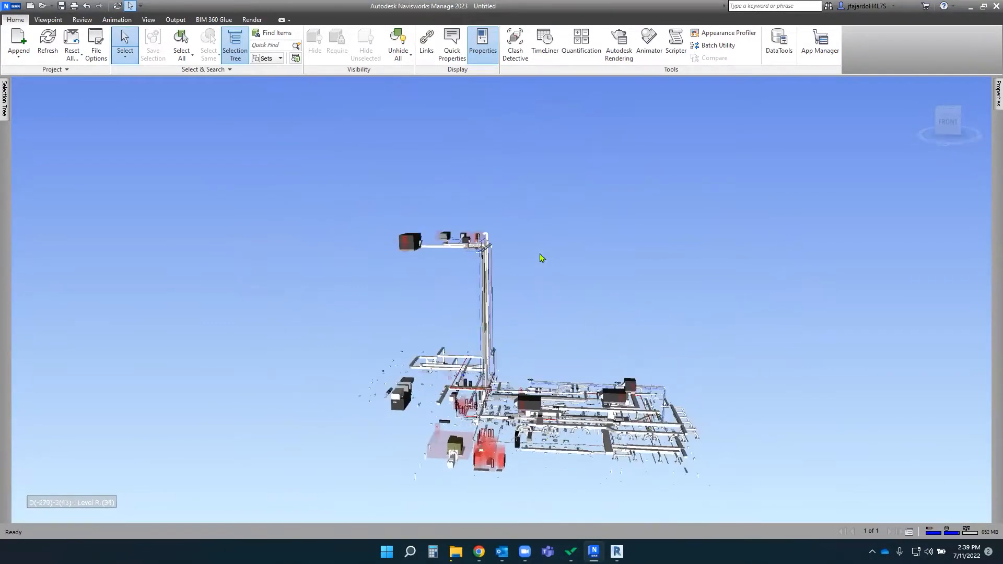
Step: Switch back to Revit and make two copies of the Navisworks Export 3D view, duplicating with detailing
{"action": "left_click", "coordinate": [968, 6]}
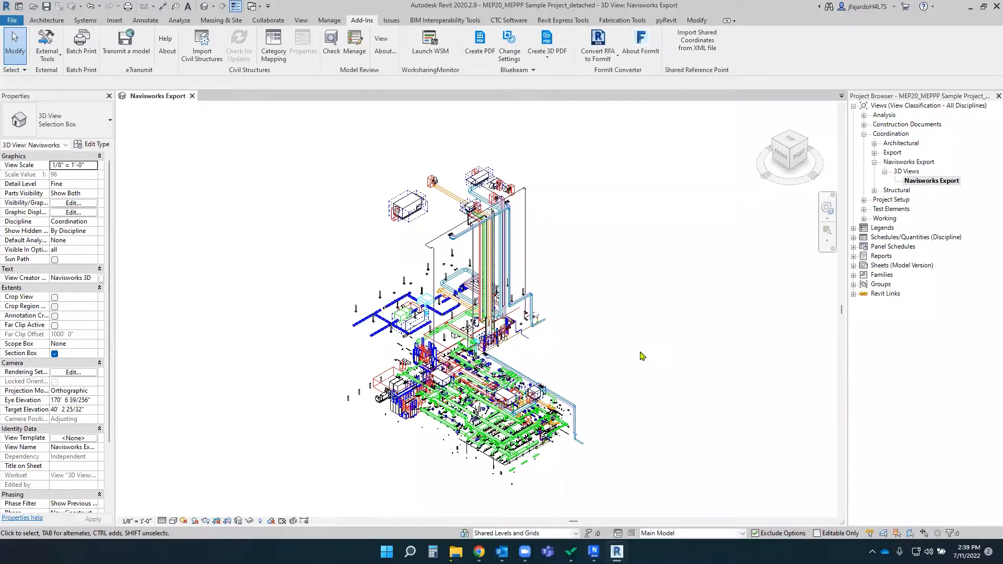
{"action": "scroll", "coordinate": [642, 356], "scroll_direction": "up", "scroll_amount": 1}
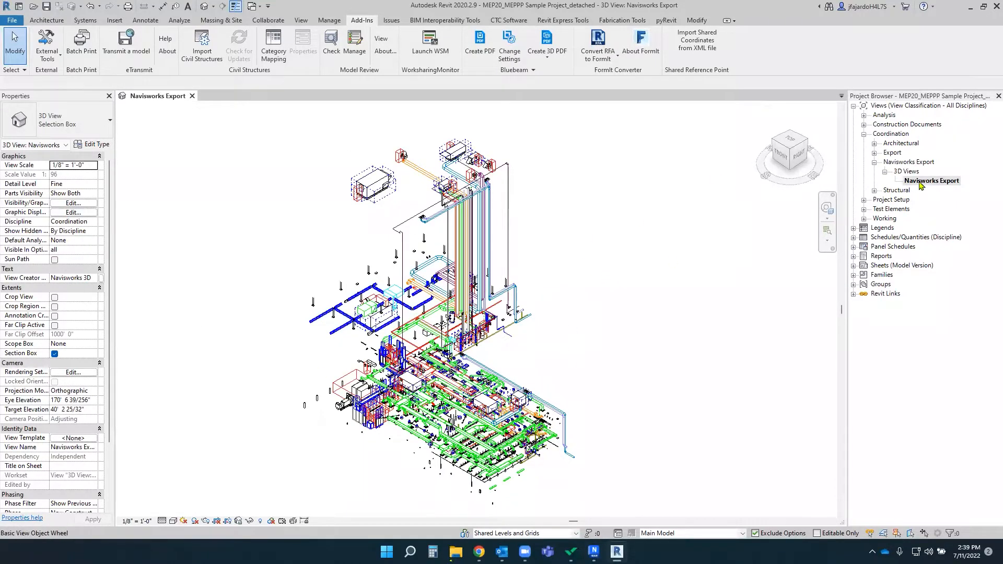
{"action": "scroll", "coordinate": [480, 300], "scroll_direction": "down", "scroll_amount": 3}
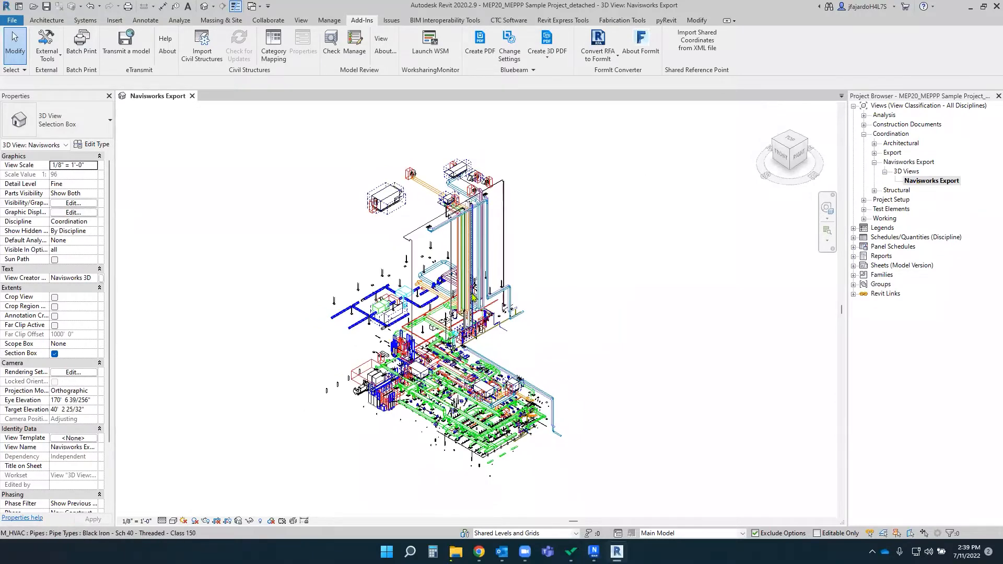
{"action": "middle_click_drag", "start_coordinate": [483, 292], "coordinate": [512, 327], "text": "shift"}
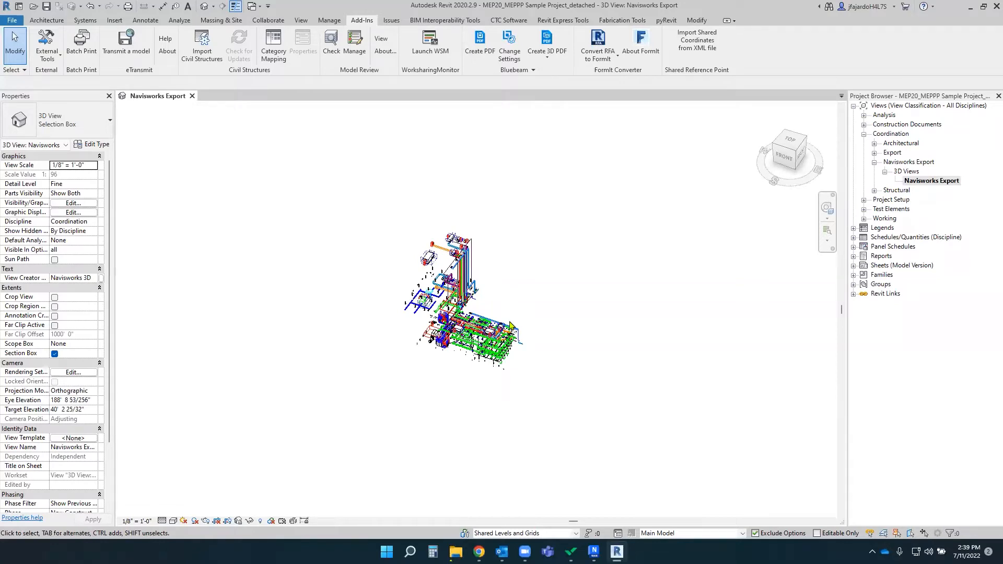
{"action": "scroll", "coordinate": [537, 341], "scroll_direction": "up", "scroll_amount": 5}
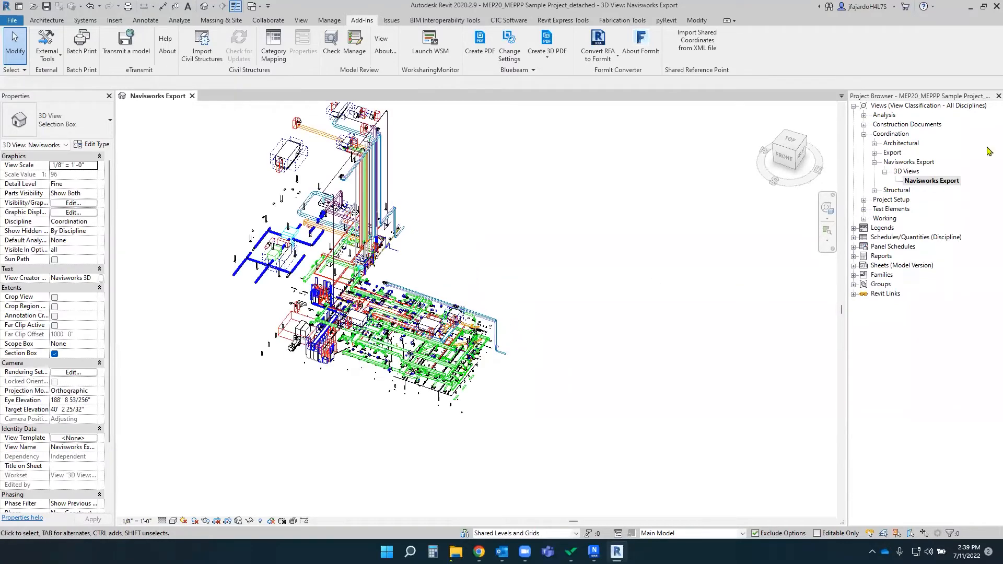
{"action": "right_click", "coordinate": [930, 181]}
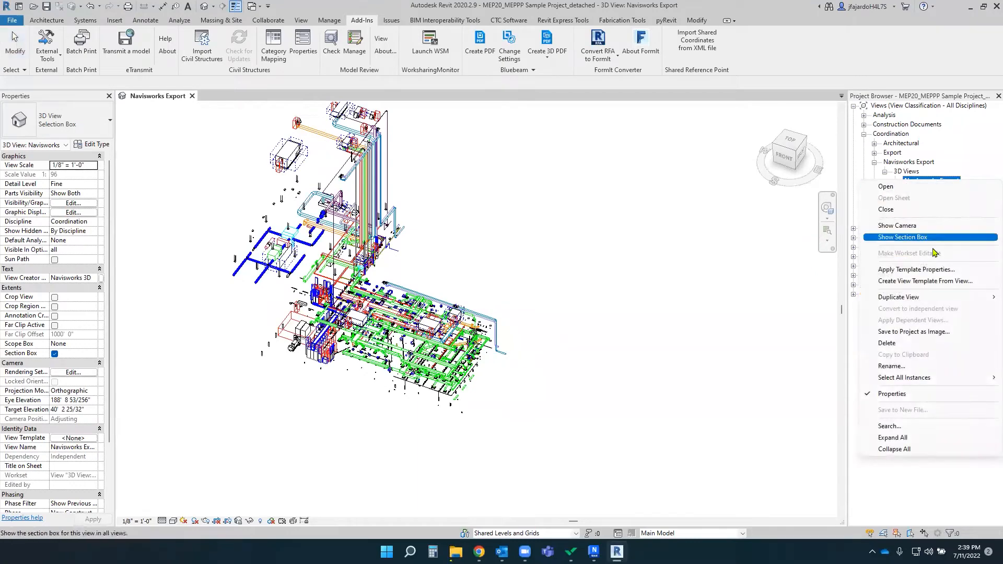
{"action": "mouse_move", "coordinate": [937, 303]}
{"action": "left_click", "coordinate": [842, 309]}
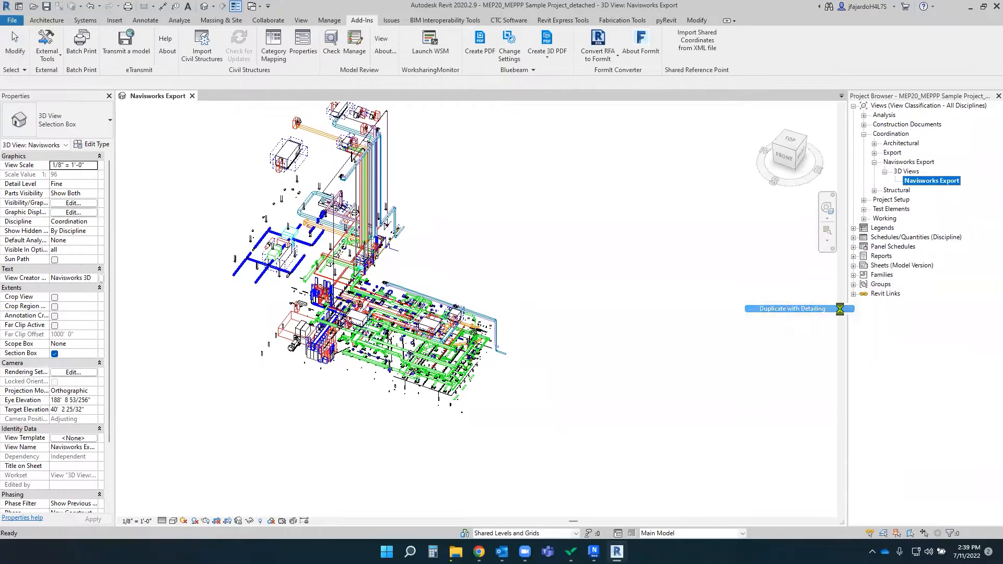
{"action": "right_click", "coordinate": [938, 191]}
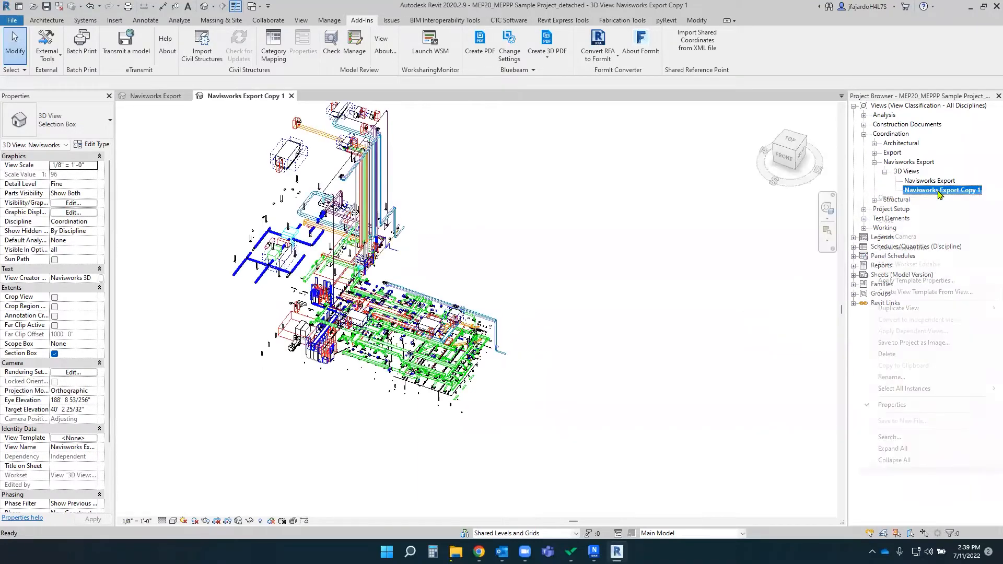
{"action": "mouse_move", "coordinate": [923, 309]}
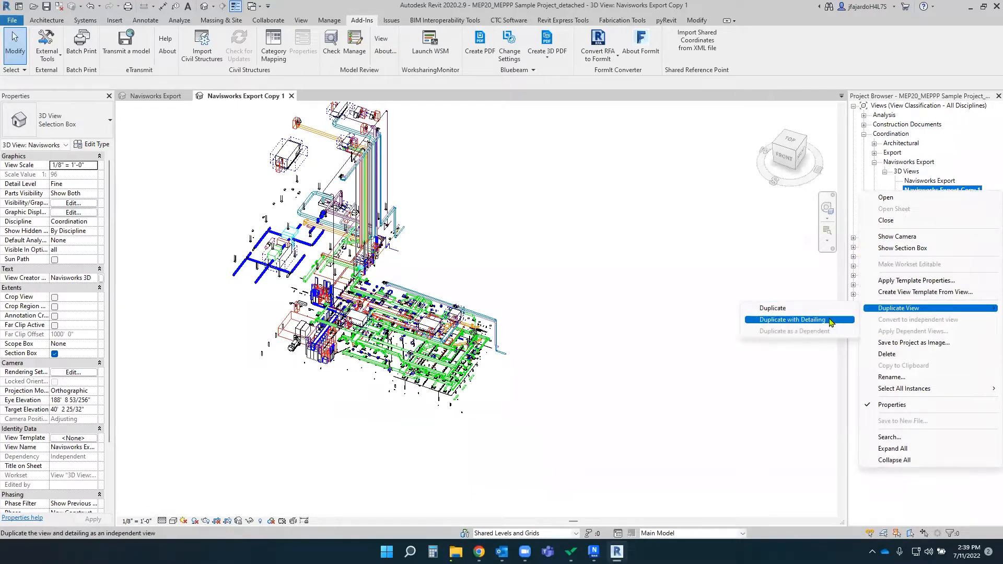
{"action": "left_click", "coordinate": [810, 321]}
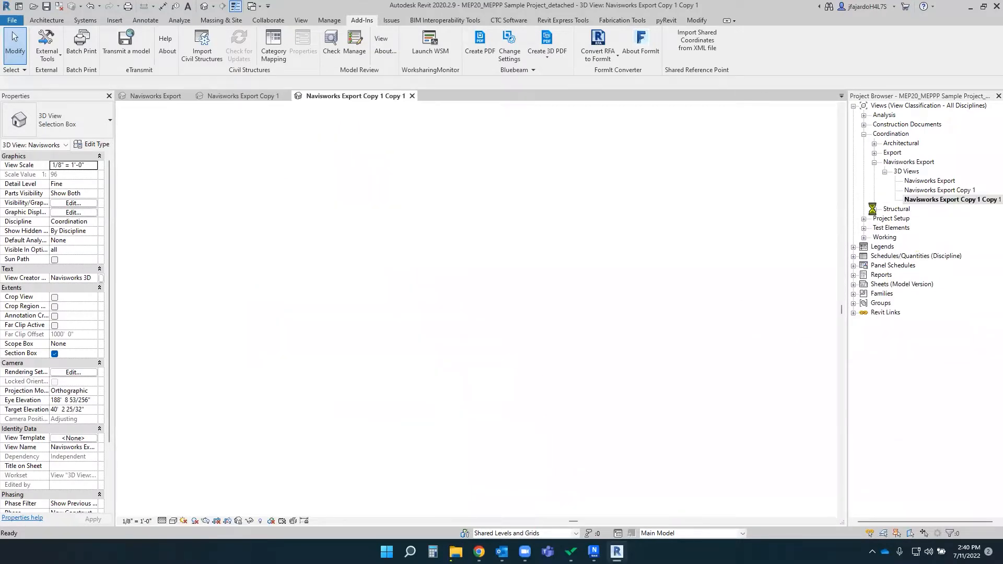
Step: Rename the first copied view as Navisworks Export 1st FL
{"action": "left_click", "coordinate": [966, 192]}
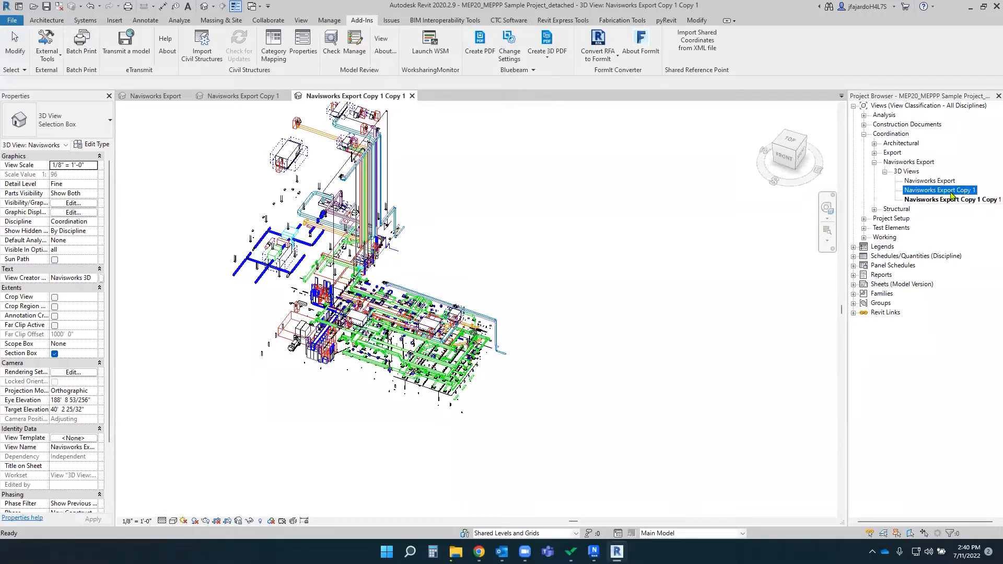
{"action": "left_click", "coordinate": [947, 193]}
{"action": "left_click_drag", "start_coordinate": [956, 190], "coordinate": [987, 191]}
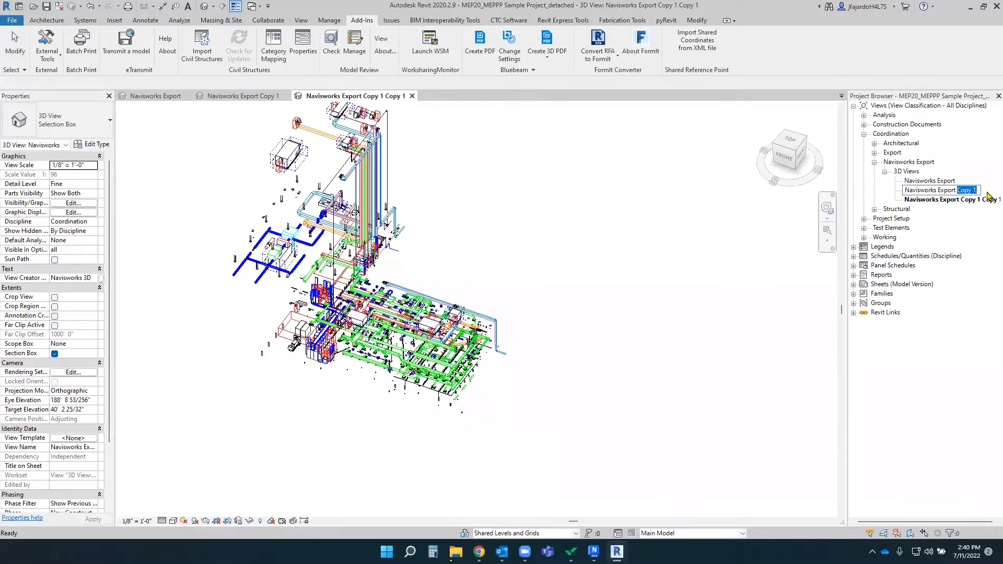
{"action": "type", "text": "1st"}
{"action": "key", "text": "Return"}
Step: Rename the second copied view as Navisworks Export 2nd FL
{"action": "left_click", "coordinate": [967, 201]}
{"action": "left_click", "coordinate": [964, 203]}
{"action": "left_click_drag", "start_coordinate": [958, 199], "coordinate": [993, 197]}
{"action": "type", "text": "2nd FL"}
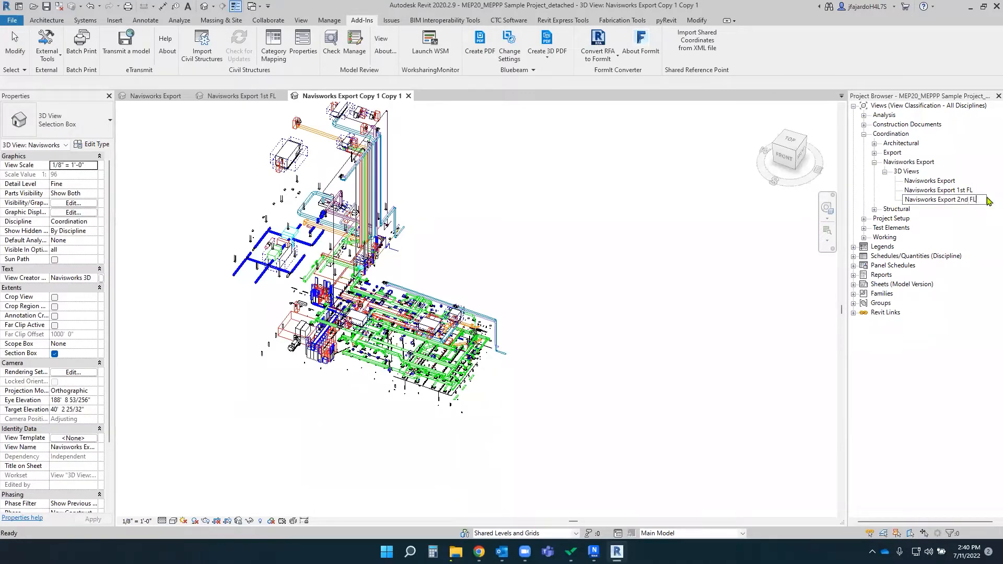
{"action": "key", "text": "Return"}
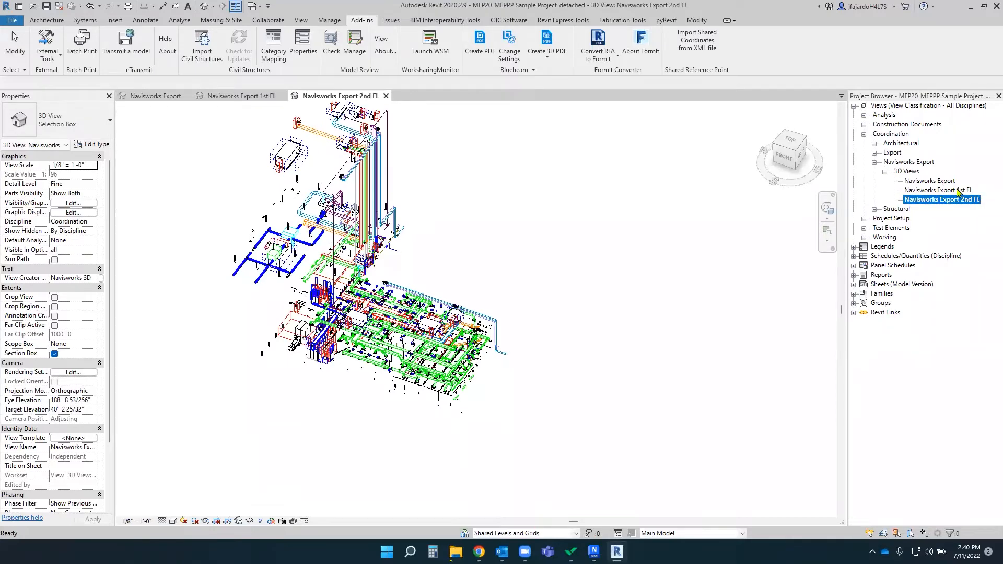
Step: Open the Navisworks Export 1st FL view and turn on annotation categories in its visibility/graphic overrides
{"action": "double_click", "coordinate": [957, 189]}
{"action": "scroll", "coordinate": [382, 220], "scroll_direction": "down", "scroll_amount": 3}
{"action": "middle_click_drag", "start_coordinate": [382, 220], "coordinate": [541, 272]}
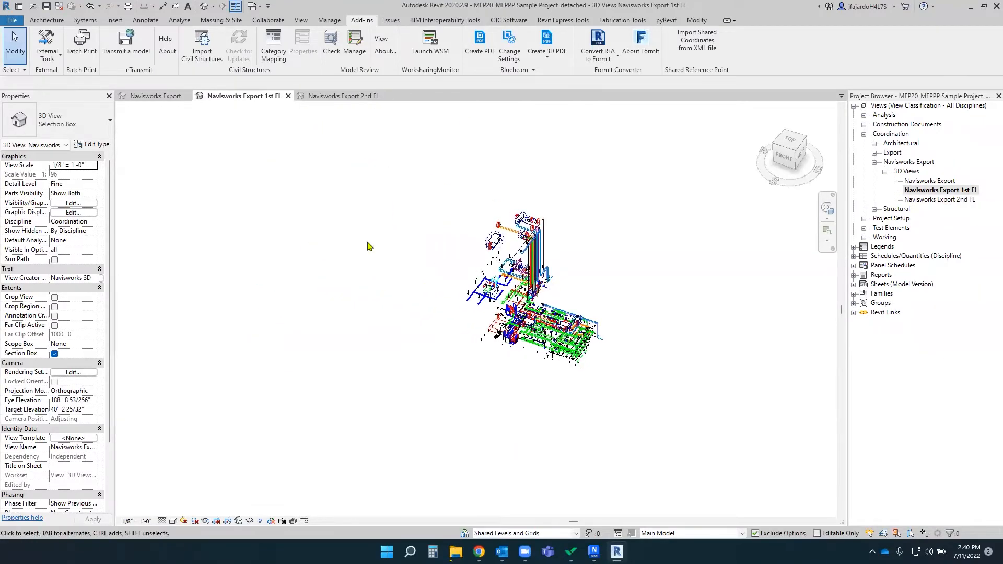
{"action": "scroll", "coordinate": [559, 246], "scroll_direction": "up", "scroll_amount": 3}
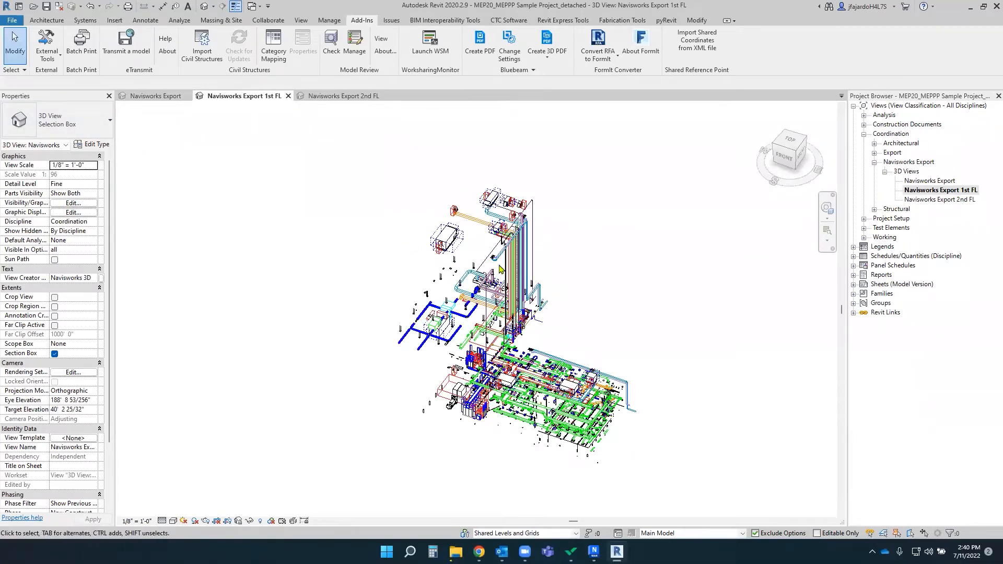
{"action": "left_click", "coordinate": [301, 21]}
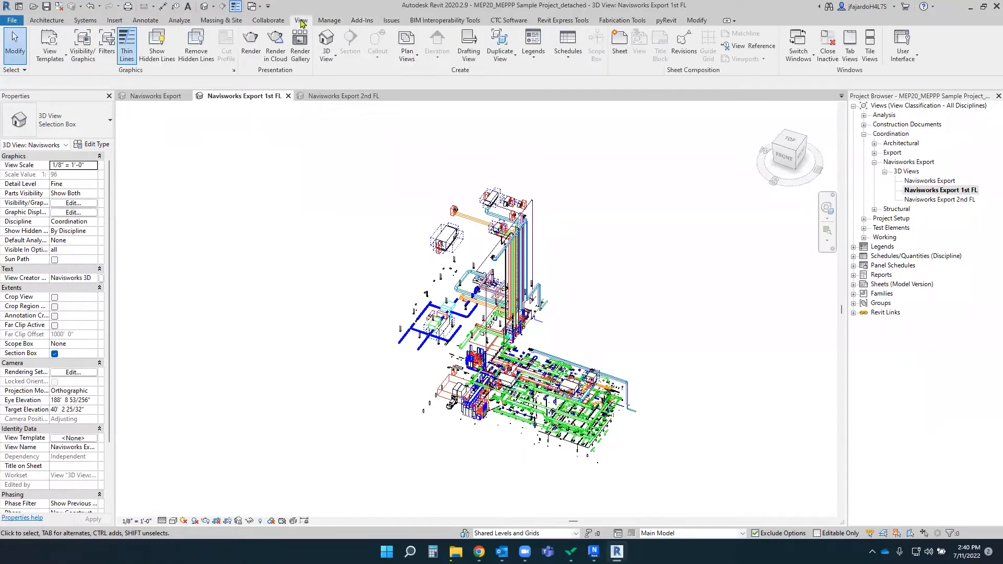
{"action": "left_click", "coordinate": [87, 58]}
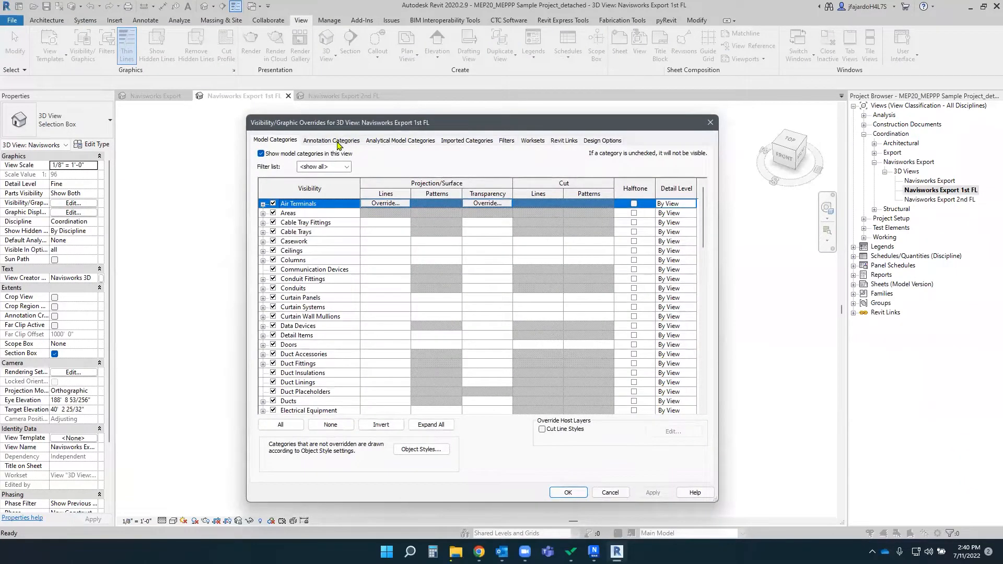
{"action": "left_click", "coordinate": [334, 144]}
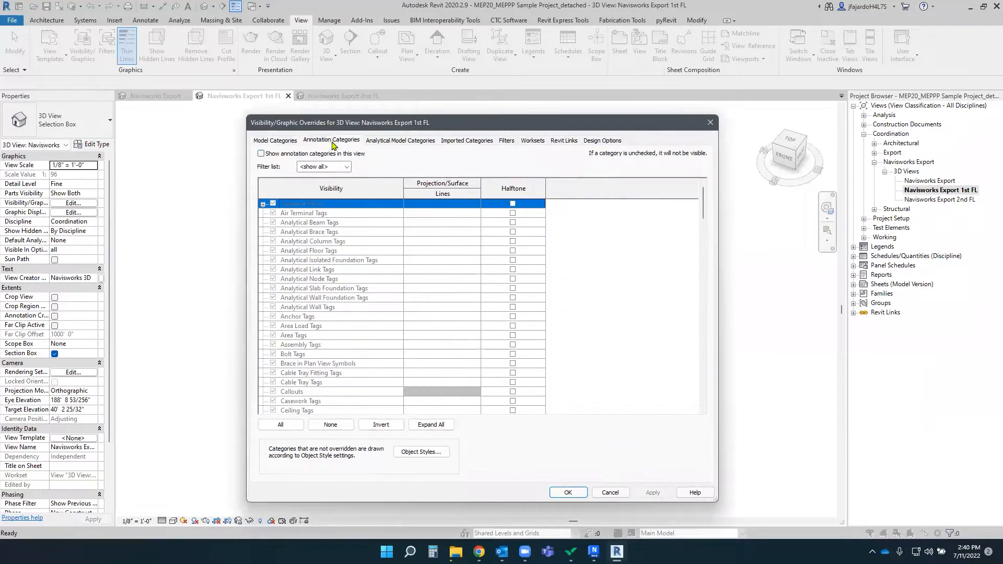
{"action": "left_click", "coordinate": [262, 154]}
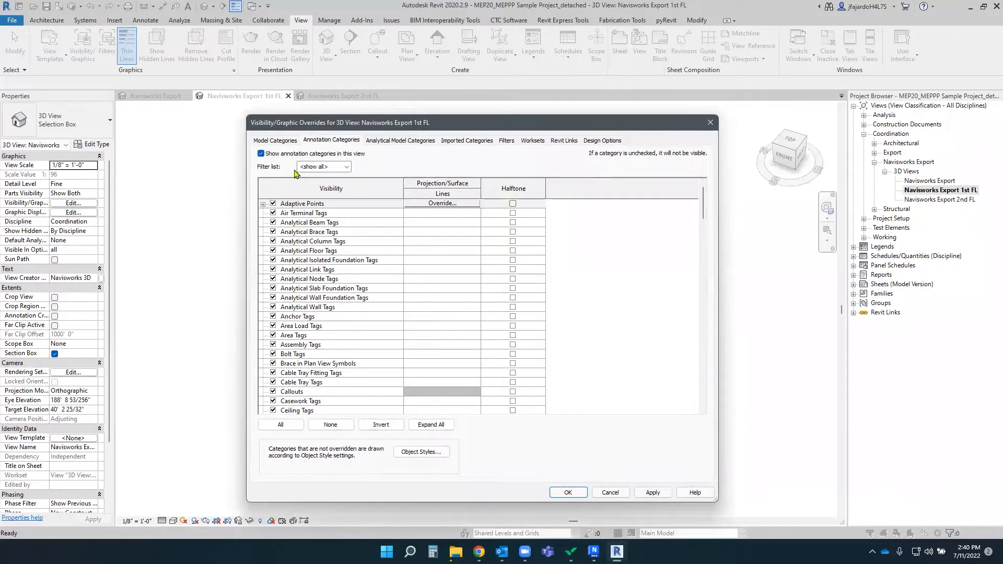
Step: Uncheck all annotation categories for the 1st FL view except Levels and Section Boxes, and apply the overrides
{"action": "left_click", "coordinate": [280, 425]}
{"action": "left_click", "coordinate": [273, 297]}
{"action": "left_click", "coordinate": [323, 317]}
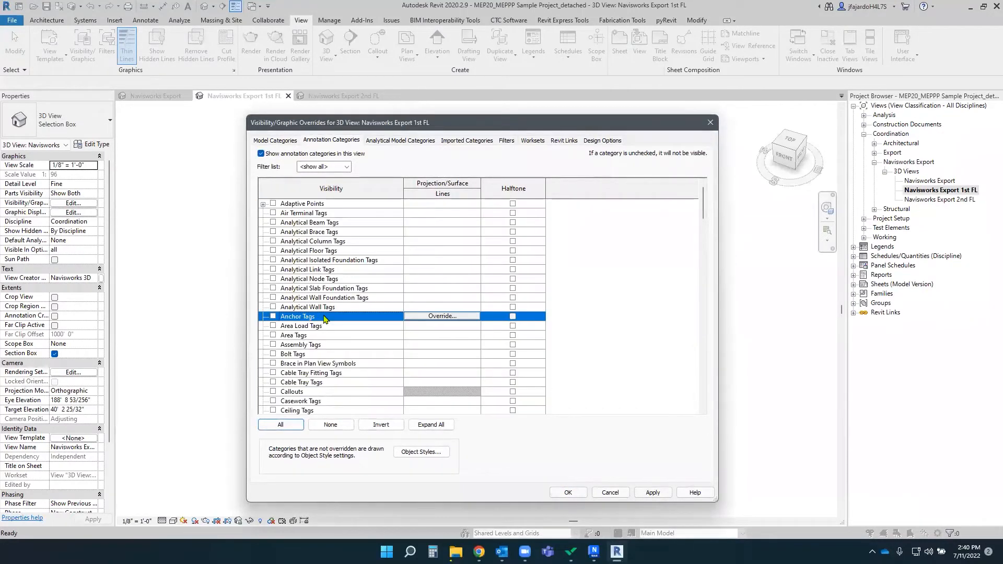
{"action": "key", "text": "l"}
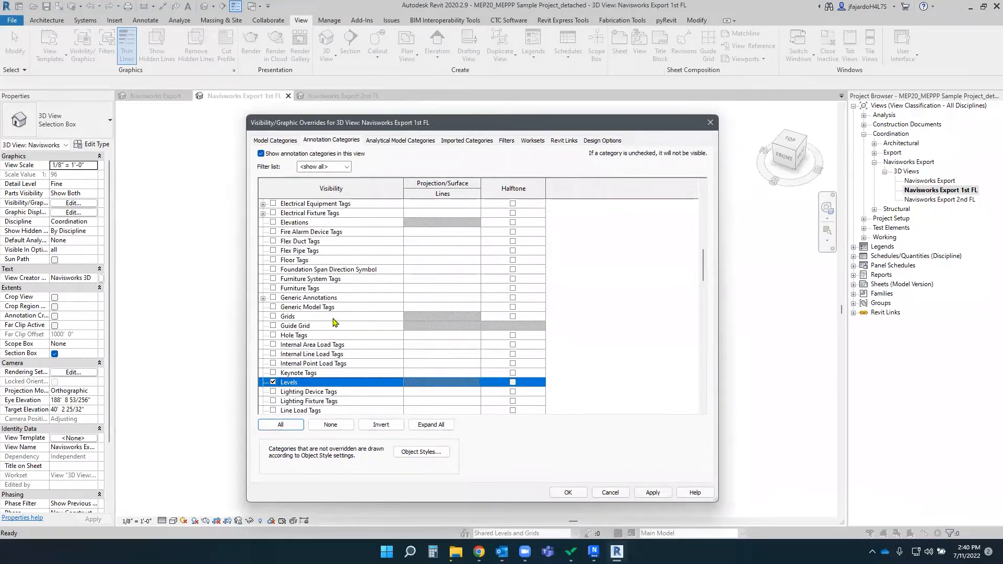
{"action": "key", "text": "s"}
{"action": "left_click", "coordinate": [273, 372]}
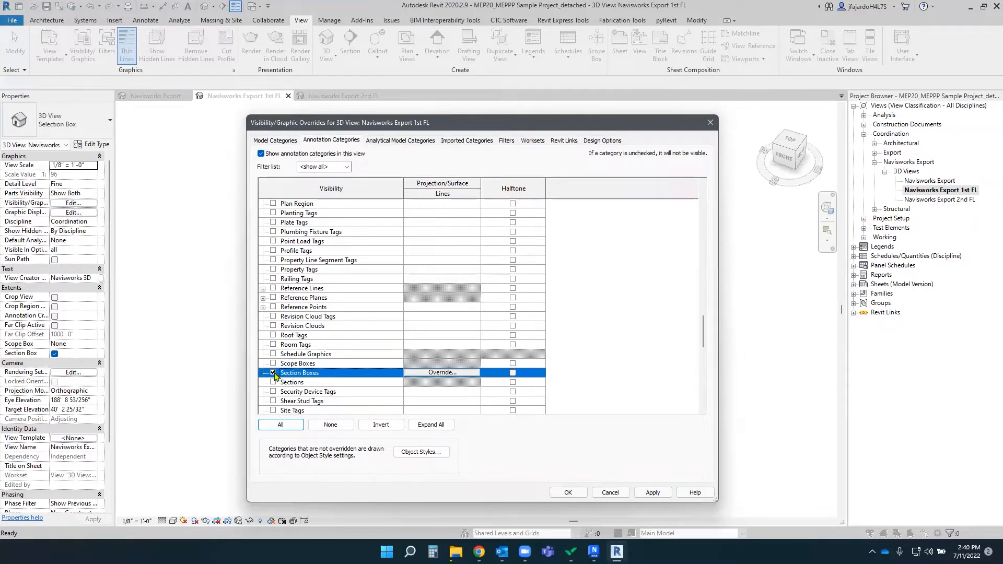
{"action": "left_click", "coordinate": [576, 497]}
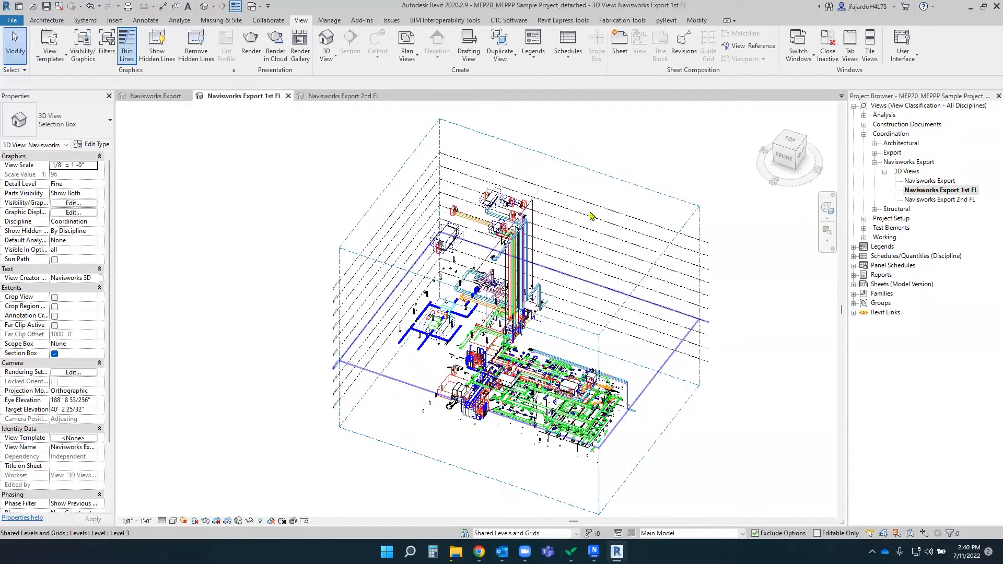
Step: From the front, lower the top of the 1st FL view's section box to the Level 2 line
{"action": "left_click", "coordinate": [695, 208]}
{"action": "left_click", "coordinate": [728, 295]}
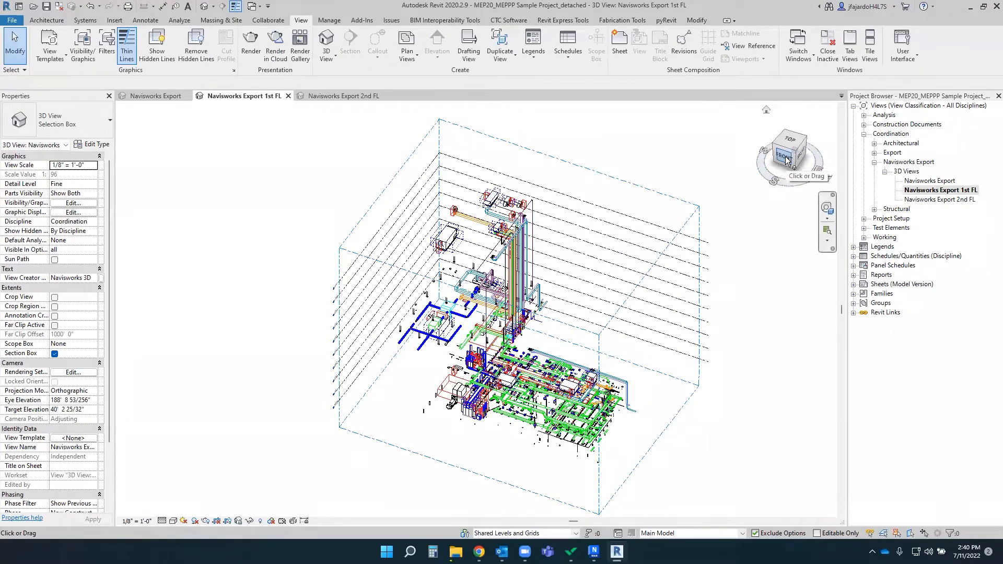
{"action": "left_click", "coordinate": [787, 161]}
{"action": "scroll", "coordinate": [496, 292], "scroll_direction": "up", "scroll_amount": 2}
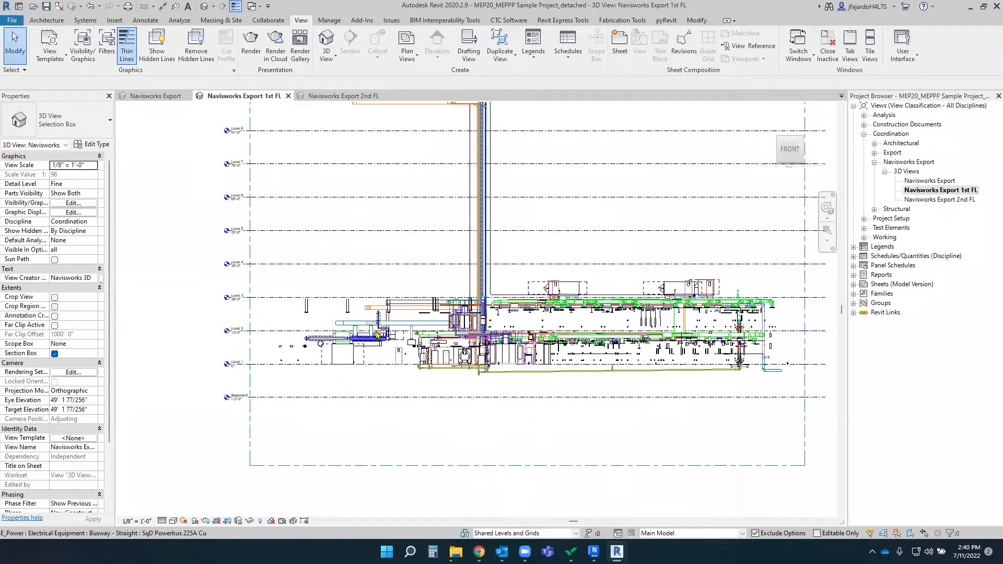
{"action": "scroll", "coordinate": [377, 335], "scroll_direction": "down", "scroll_amount": 1}
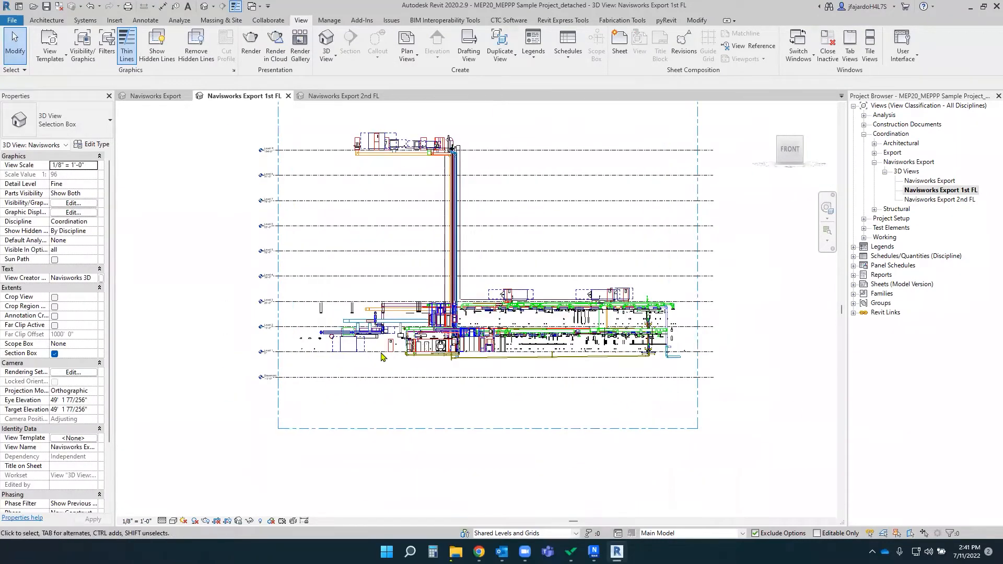
{"action": "scroll", "coordinate": [382, 357], "scroll_direction": "down", "scroll_amount": 1}
{"action": "left_click", "coordinate": [455, 168]}
{"action": "left_click_drag", "start_coordinate": [455, 171], "coordinate": [329, 327]}
{"action": "scroll", "coordinate": [329, 327], "scroll_direction": "up", "scroll_amount": 3}
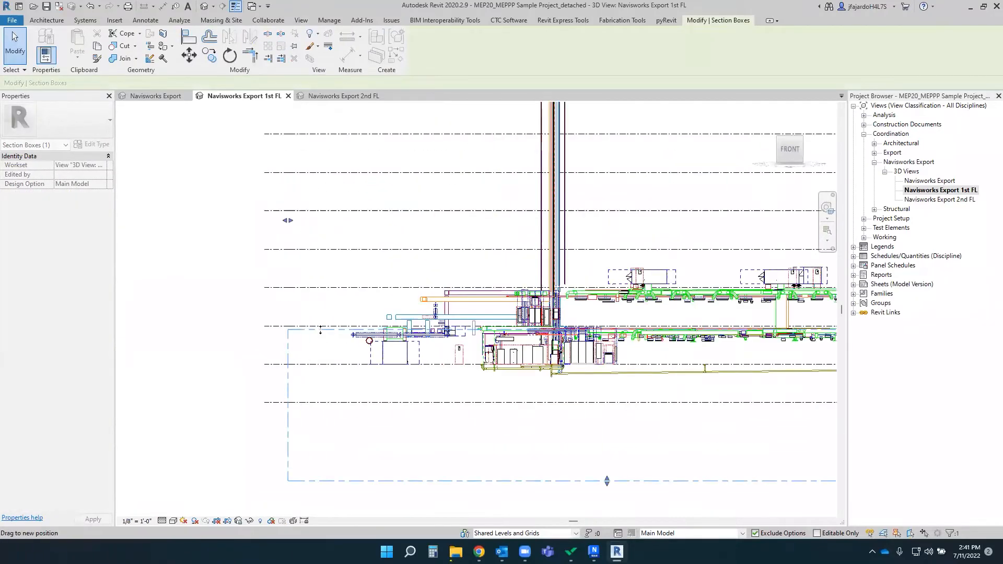
{"action": "scroll", "coordinate": [320, 327], "scroll_direction": "up", "scroll_amount": 5}
{"action": "left_click_drag", "start_coordinate": [320, 319], "coordinate": [321, 317]}
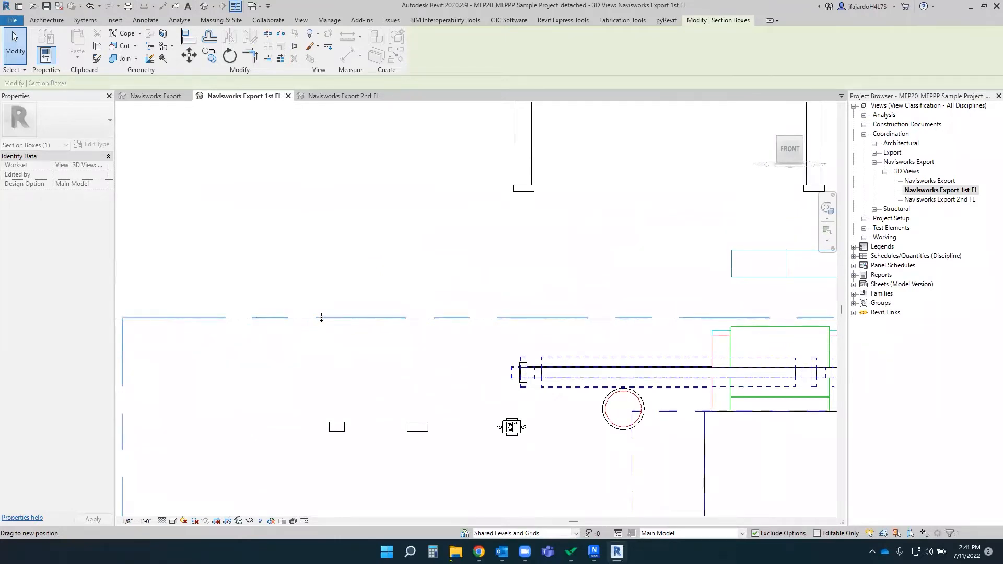
{"action": "scroll", "coordinate": [336, 238], "scroll_direction": "down", "scroll_amount": 10}
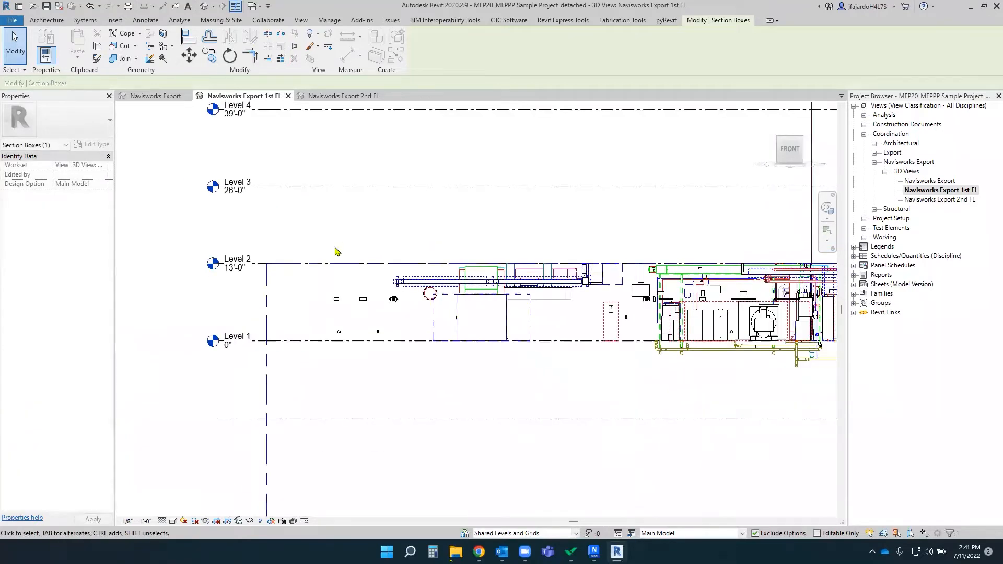
{"action": "middle_click_drag", "start_coordinate": [502, 320], "coordinate": [411, 385], "text": "shift"}
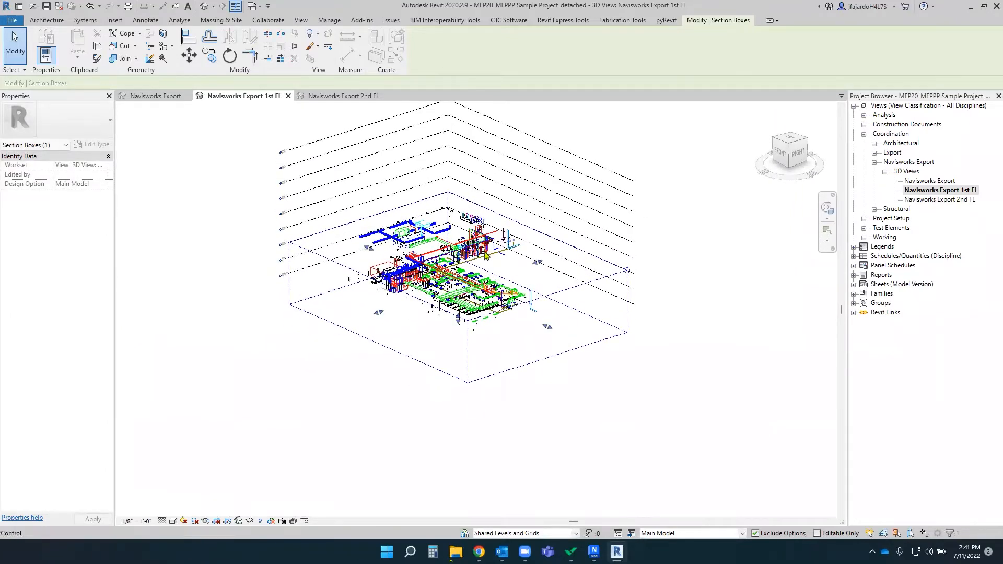
{"action": "scroll", "coordinate": [496, 260], "scroll_direction": "down", "scroll_amount": 3}
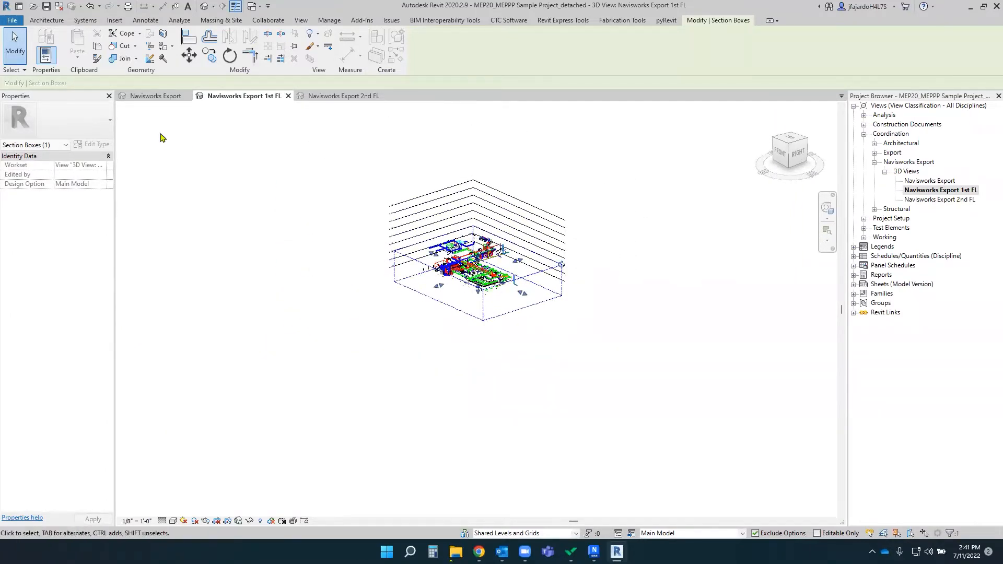
{"action": "left_click", "coordinate": [277, 242]}
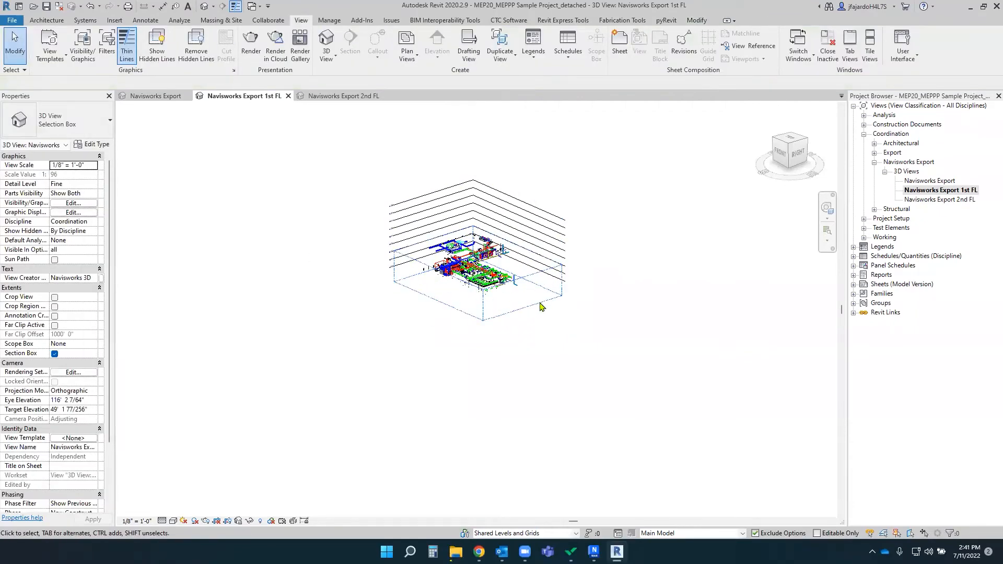
Step: Turn off all annotation categories in the Navisworks Export 1st FL view
{"action": "left_click", "coordinate": [82, 45]}
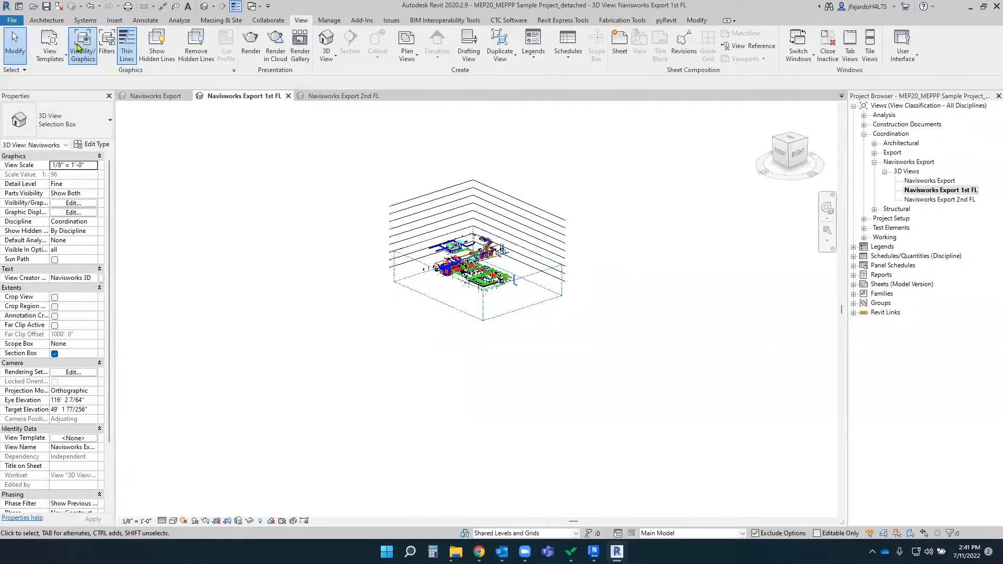
{"action": "left_click", "coordinate": [332, 145]}
{"action": "left_click", "coordinate": [261, 154]}
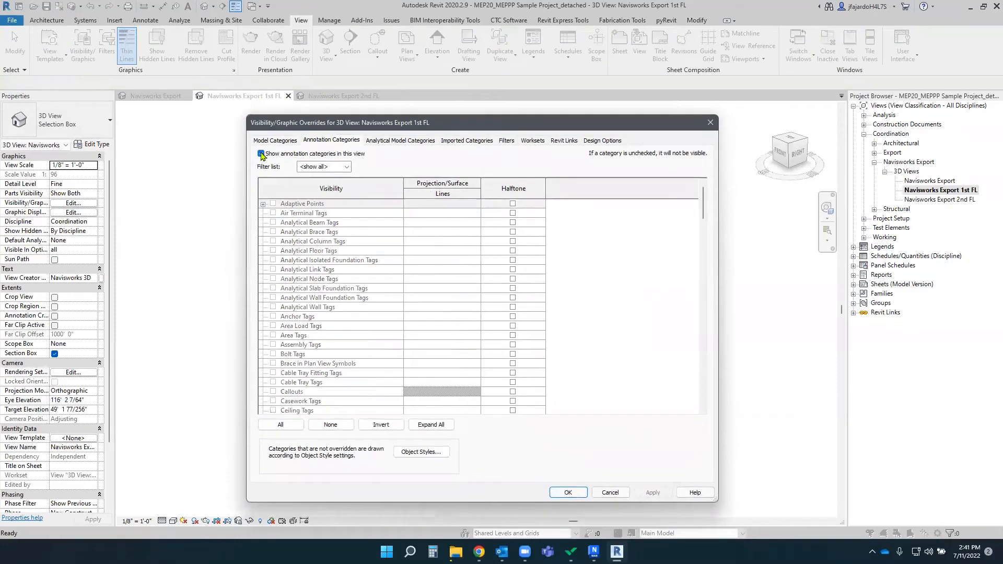
{"action": "left_click", "coordinate": [569, 492]}
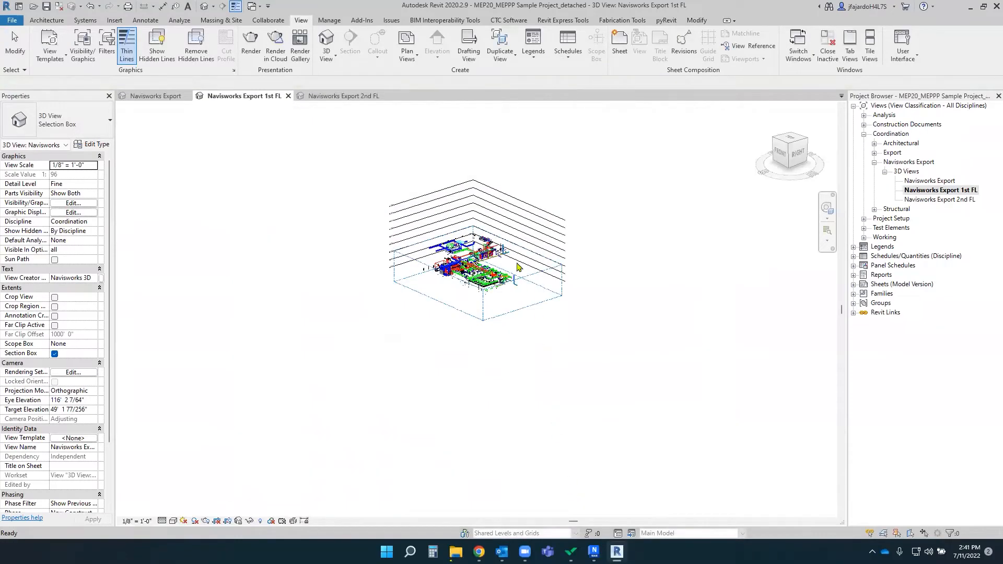
{"action": "scroll", "coordinate": [443, 276], "scroll_direction": "up", "scroll_amount": 6}
{"action": "middle_click_drag", "start_coordinate": [447, 274], "coordinate": [465, 293]}
Step: Open the Navisworks Export 2nd FL view and turn on annotation categories in its visibility/graphic overrides
{"action": "double_click", "coordinate": [934, 200]}
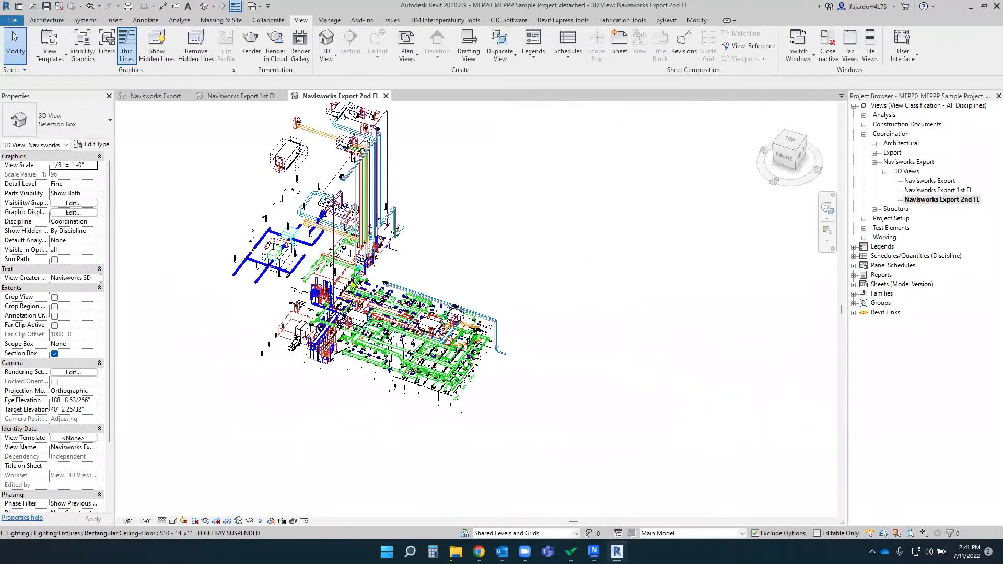
{"action": "left_click", "coordinate": [83, 52]}
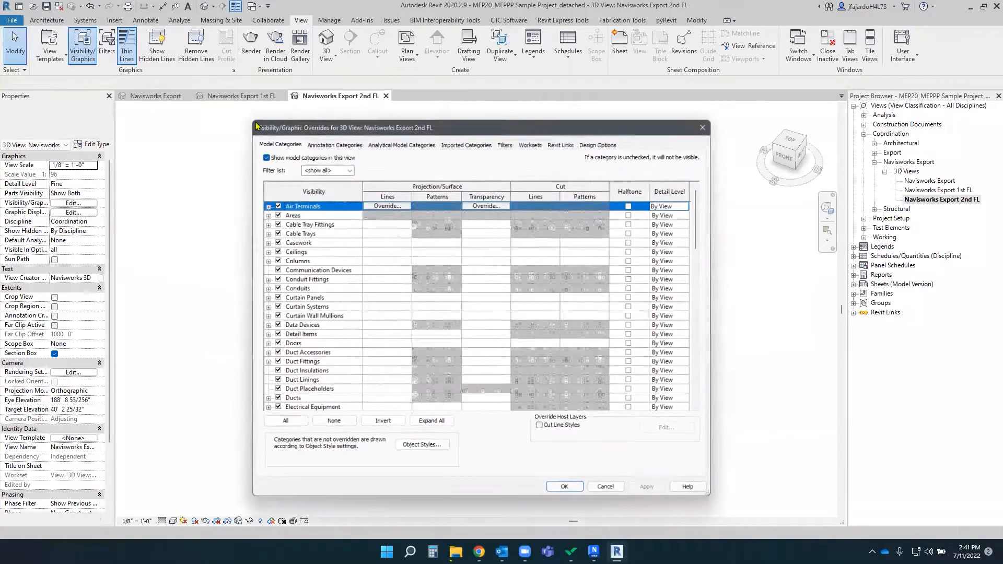
{"action": "left_click", "coordinate": [305, 141]}
{"action": "left_click", "coordinate": [262, 155]}
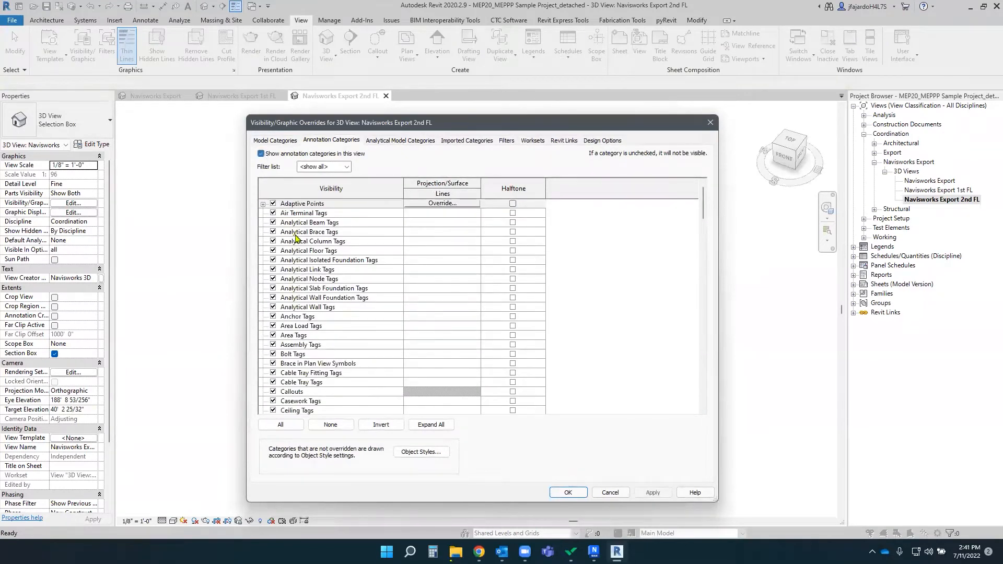
Step: Uncheck all annotation categories for the 2nd FL view except Levels and Section Boxes, and apply the overrides
{"action": "left_click", "coordinate": [282, 425]}
{"action": "left_click", "coordinate": [274, 325]}
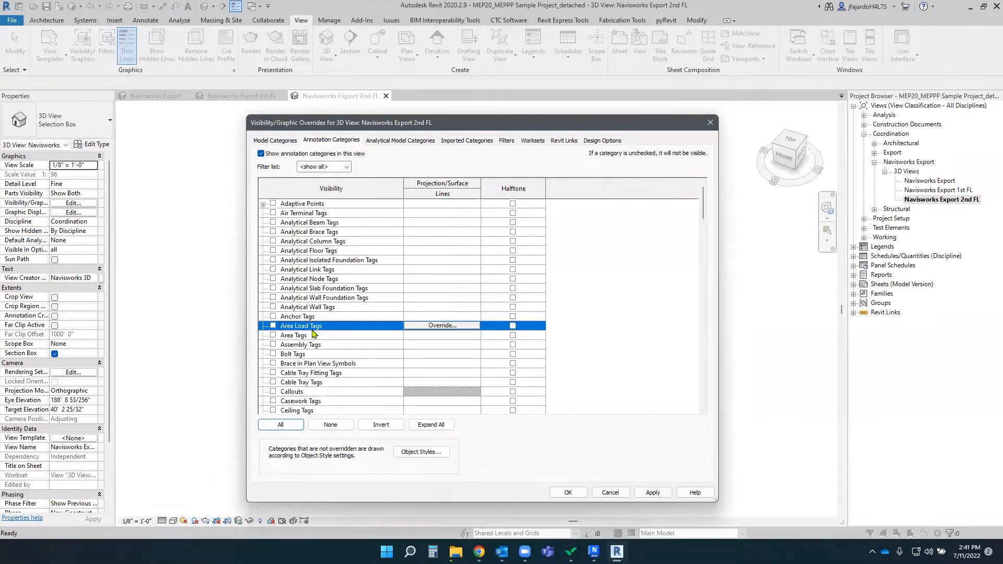
{"action": "key", "text": "l"}
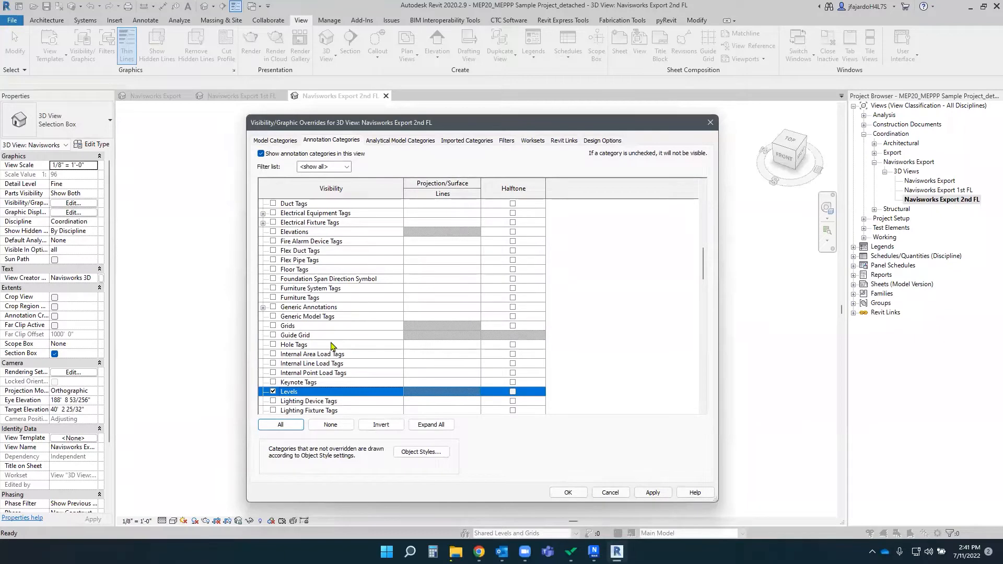
{"action": "key", "text": "s"}
{"action": "left_click", "coordinate": [272, 411]}
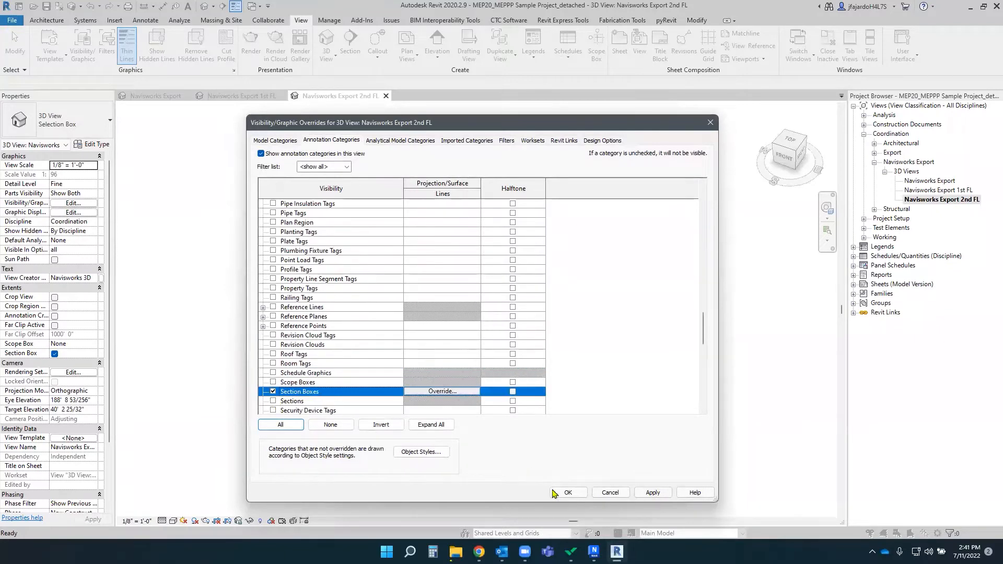
{"action": "left_click", "coordinate": [567, 492]}
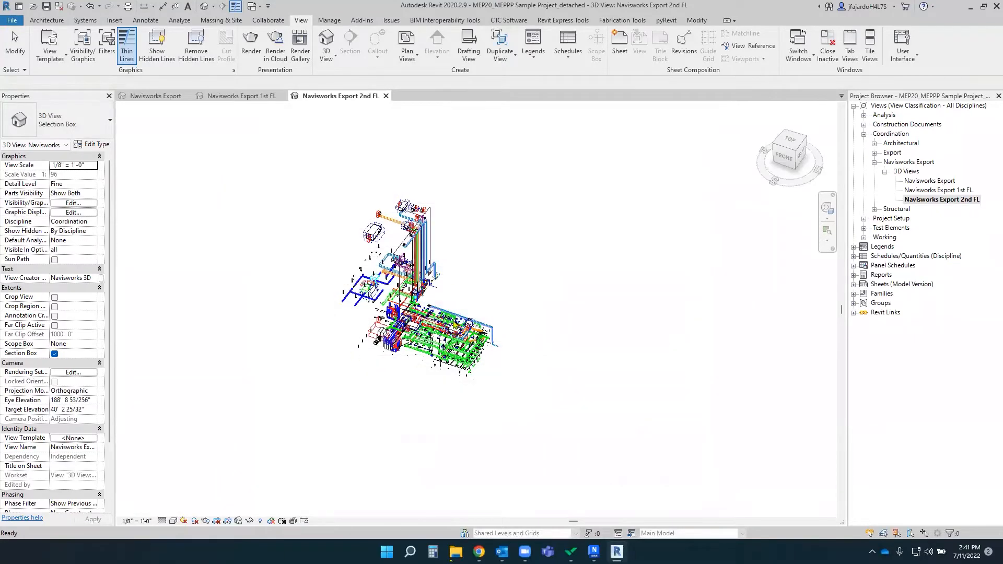
Step: From the front, lower the top of the 2nd FL view's section box to the Level 3 line
{"action": "middle_click_drag", "start_coordinate": [462, 312], "coordinate": [476, 305], "text": "shift"}
{"action": "left_click", "coordinate": [787, 155]}
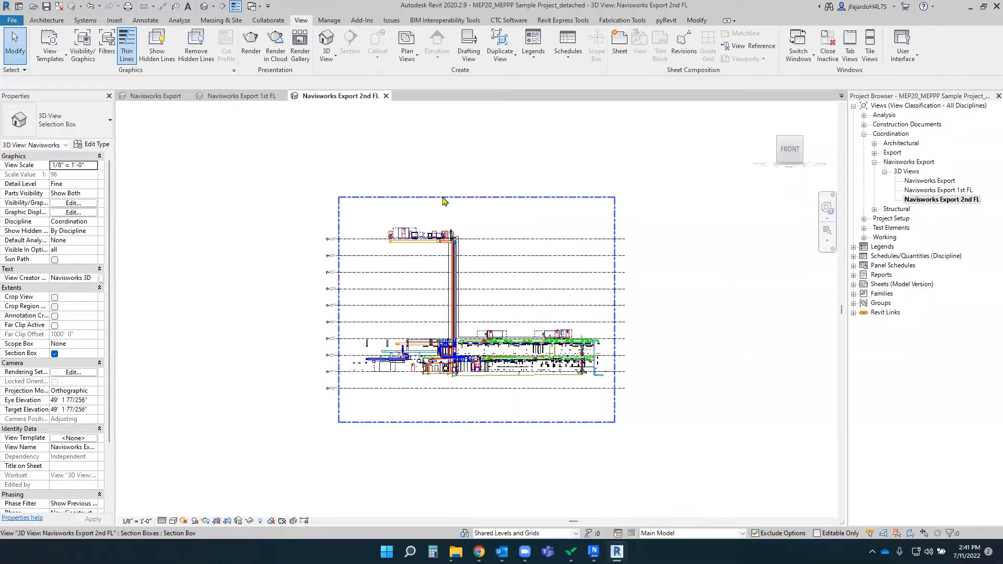
{"action": "left_click", "coordinate": [443, 201]}
{"action": "scroll", "coordinate": [349, 339], "scroll_direction": "up", "scroll_amount": 3}
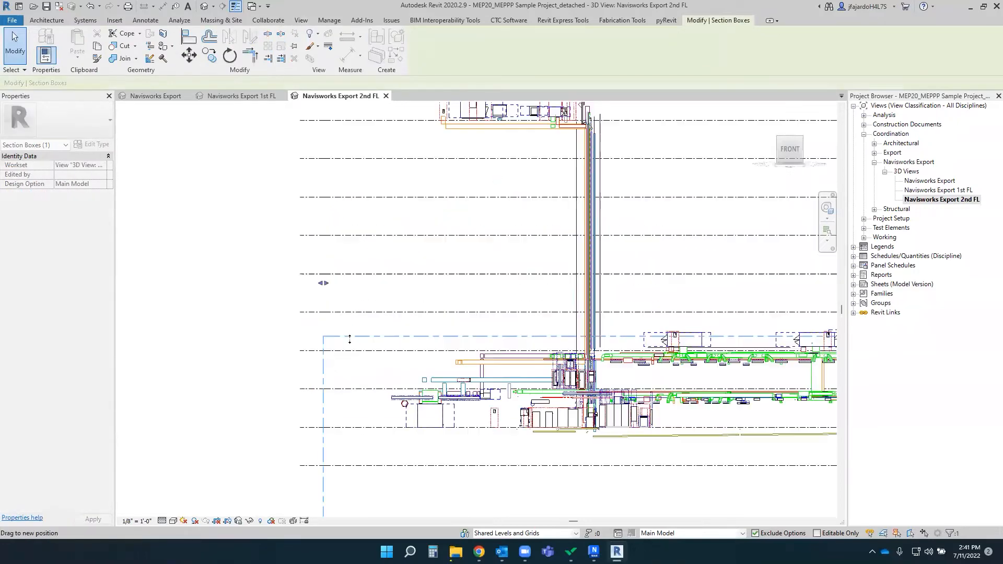
{"action": "scroll", "coordinate": [349, 339], "scroll_direction": "up", "scroll_amount": 2}
{"action": "left_click_drag", "start_coordinate": [349, 342], "coordinate": [354, 357]}
{"action": "scroll", "coordinate": [354, 357], "scroll_direction": "up", "scroll_amount": 3}
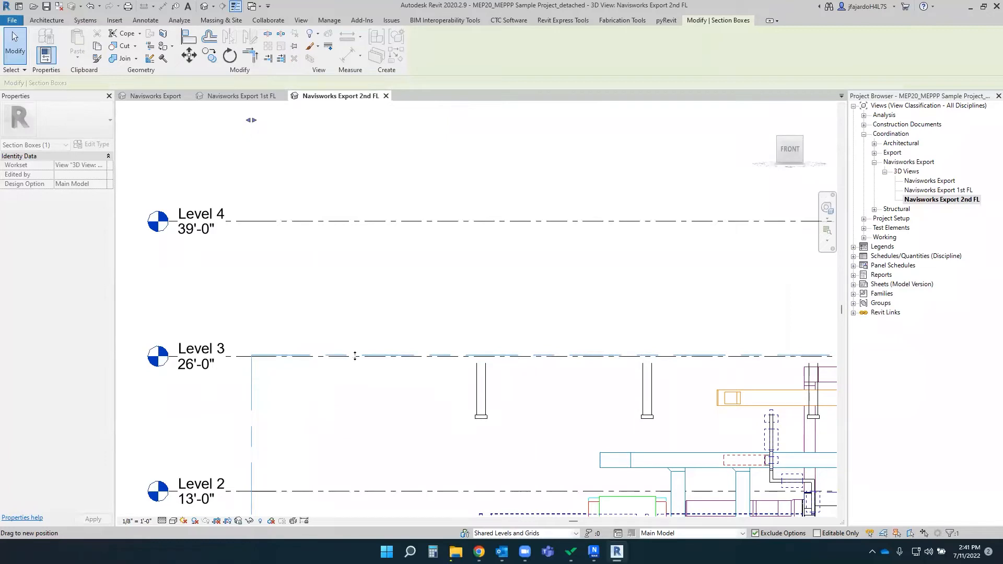
{"action": "scroll", "coordinate": [366, 349], "scroll_direction": "down", "scroll_amount": 5}
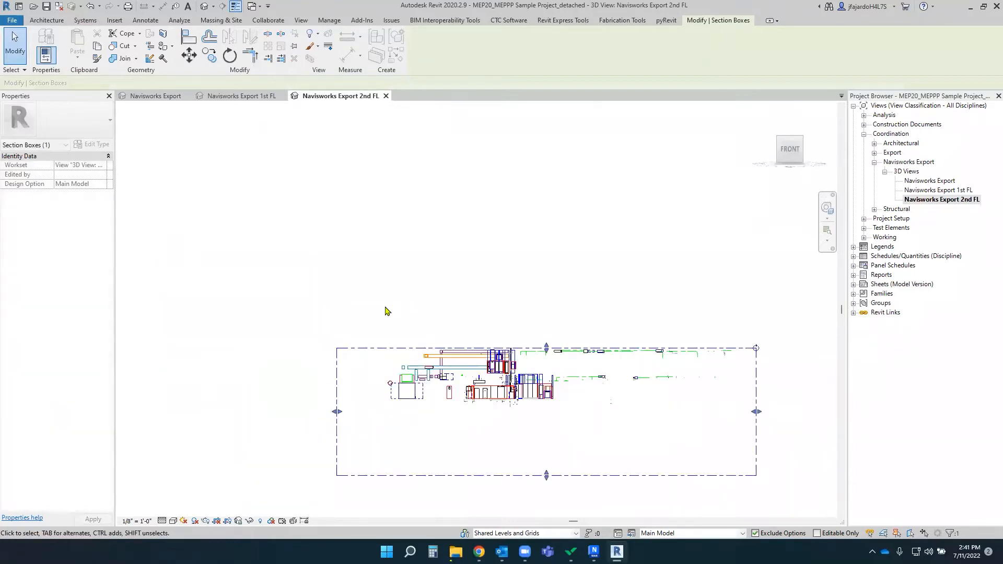
Step: Raise the bottom of the 2nd FL view's section box to the Level 2 line
{"action": "scroll", "coordinate": [429, 470], "scroll_direction": "up", "scroll_amount": 3}
{"action": "left_click_drag", "start_coordinate": [632, 470], "coordinate": [295, 287]}
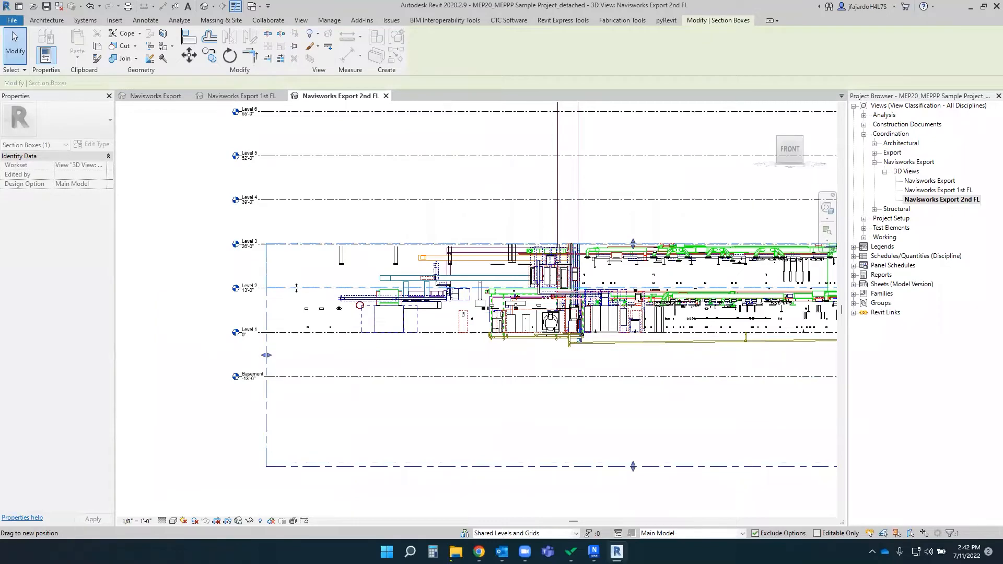
{"action": "left_click_drag", "start_coordinate": [295, 288], "coordinate": [295, 288]}
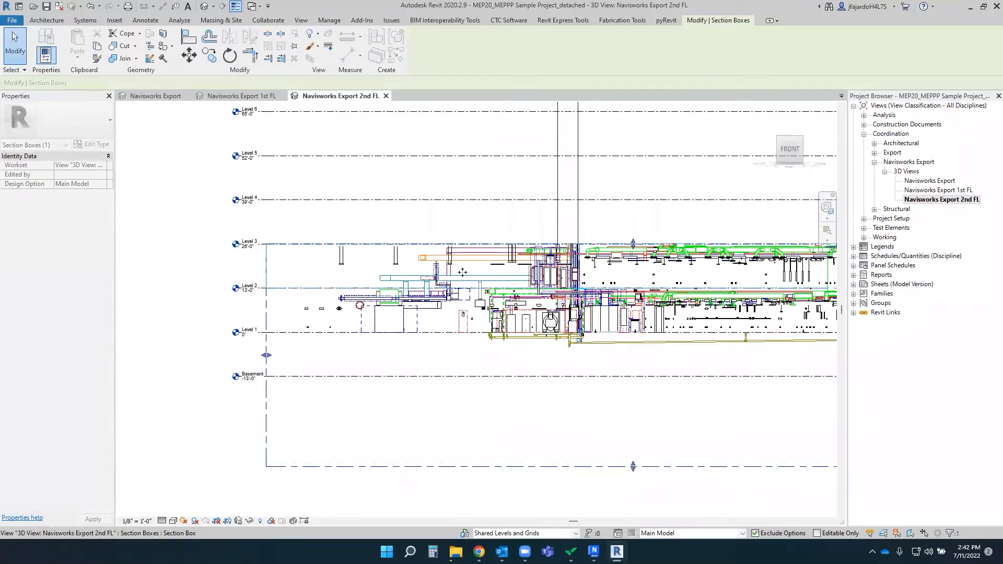
Step: Turn off all annotation categories in the 2nd FL view's visibility/graphic overrides and apply the change
{"action": "scroll", "coordinate": [424, 314], "scroll_direction": "down", "scroll_amount": 3}
{"action": "middle_click_drag", "start_coordinate": [558, 316], "coordinate": [473, 355], "text": "shift"}
{"action": "key", "text": "Escape"}
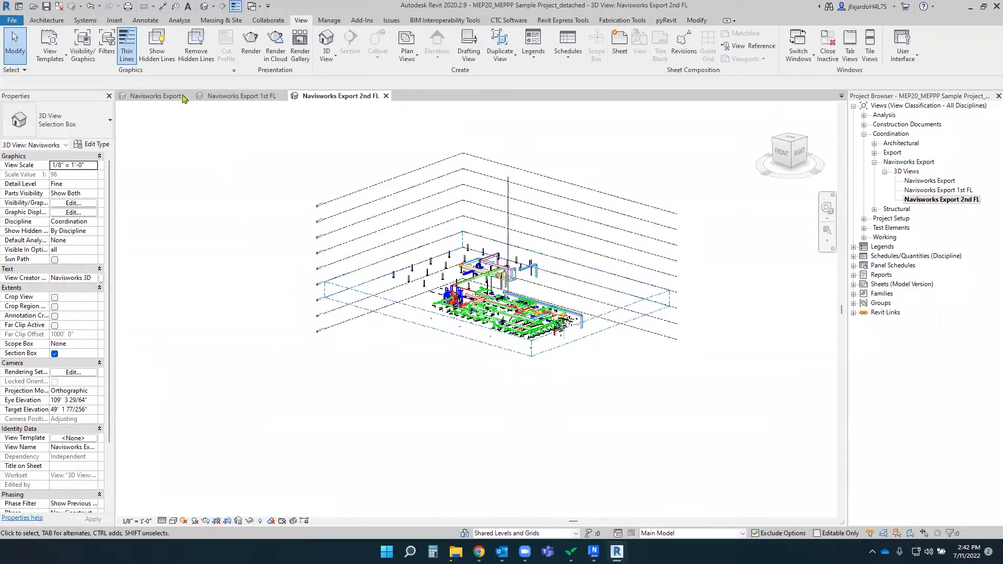
{"action": "left_click", "coordinate": [82, 44]}
{"action": "left_click", "coordinate": [318, 141]}
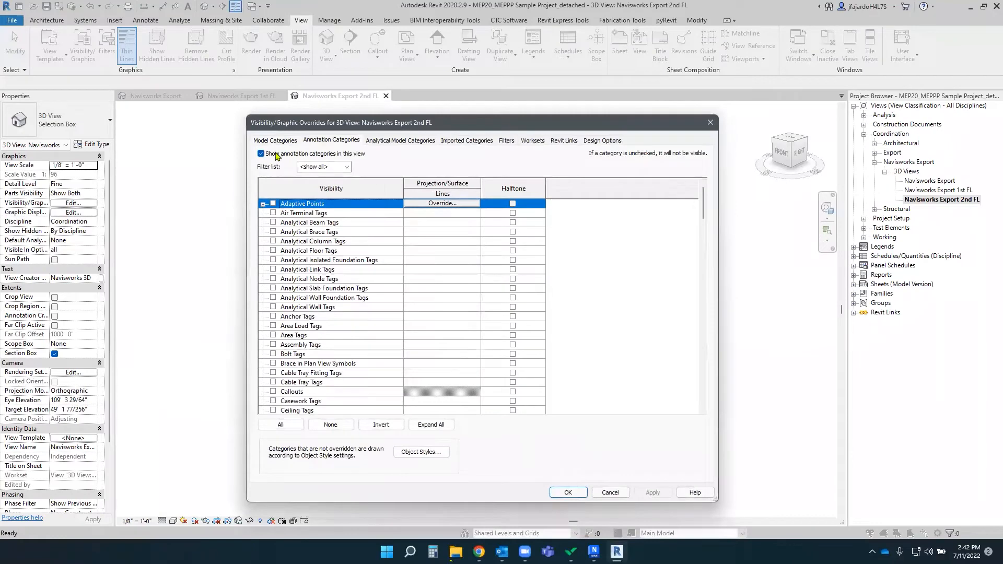
{"action": "left_click", "coordinate": [261, 154]}
{"action": "left_click", "coordinate": [567, 492]}
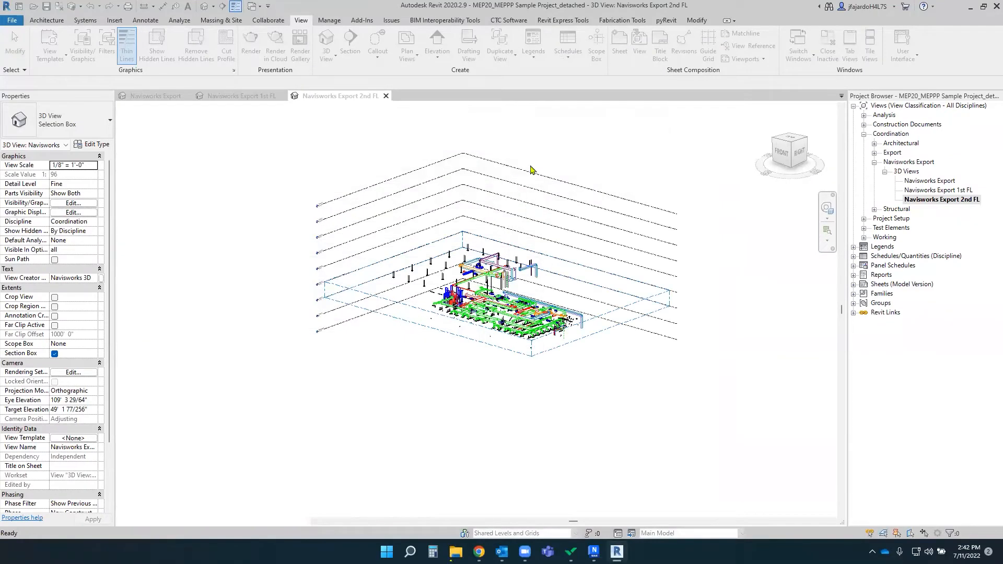
{"action": "middle_click", "coordinate": [632, 258]}
{"action": "middle_click", "coordinate": [632, 257]}
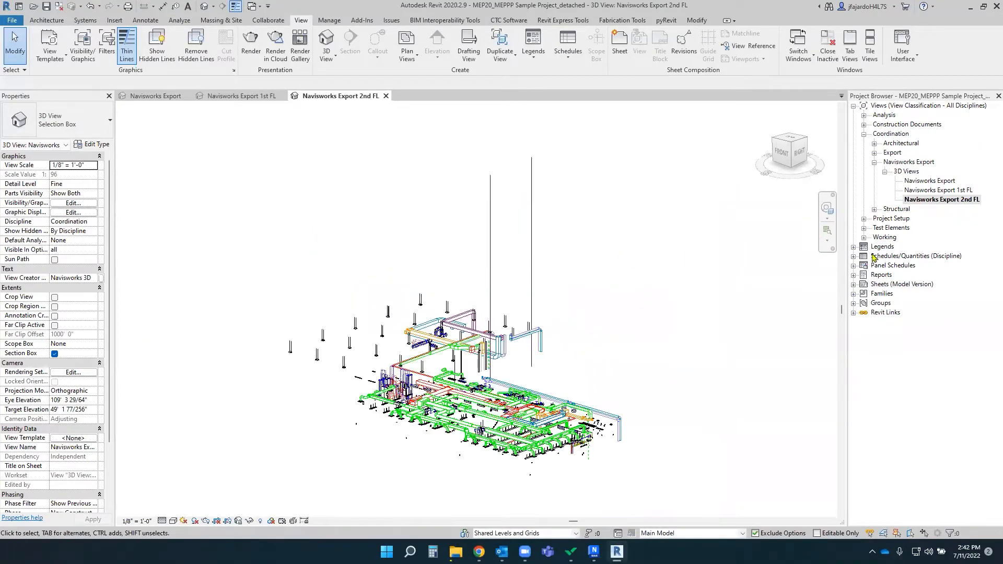
Step: Inspect the cropped model in the Navisworks Export 1st FL view and compare it with the 2nd FL view
{"action": "double_click", "coordinate": [958, 191]}
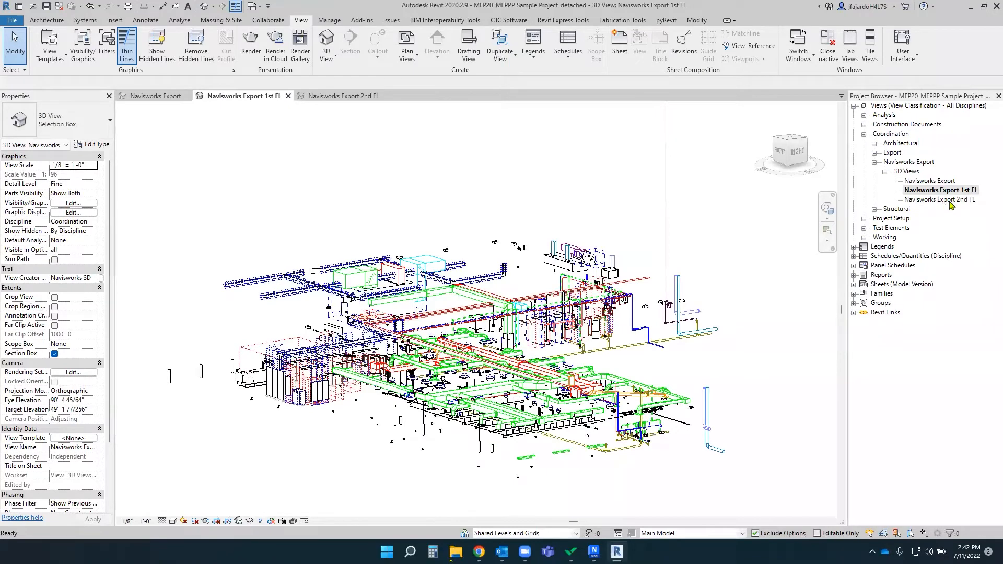
{"action": "scroll", "coordinate": [520, 326], "scroll_direction": "down", "scroll_amount": 3}
{"action": "middle_click_drag", "start_coordinate": [519, 326], "coordinate": [562, 237], "text": "shift"}
{"action": "double_click", "coordinate": [950, 200]}
{"action": "scroll", "coordinate": [489, 301], "scroll_direction": "down", "scroll_amount": 3}
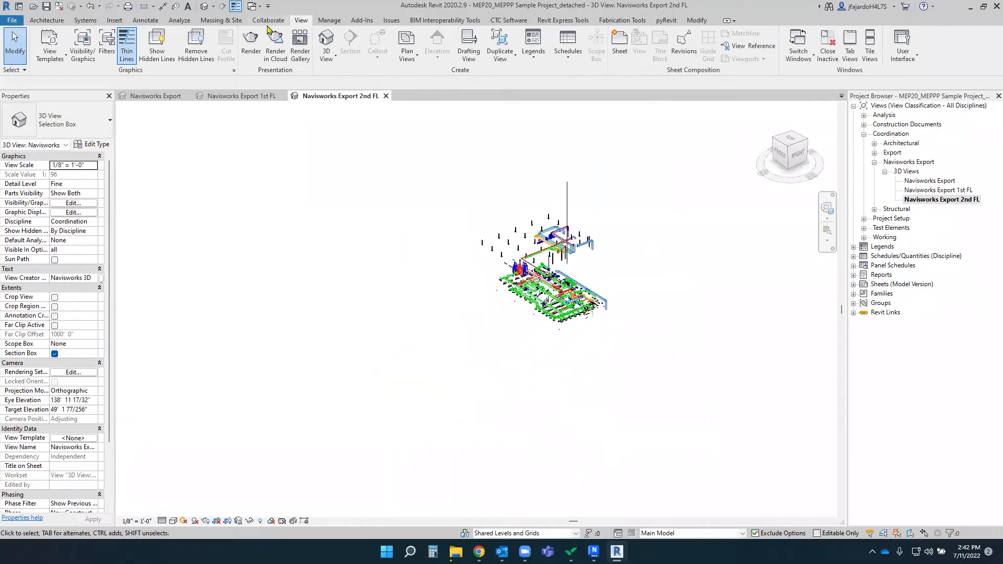
Step: Export the Navisworks Export 1st FL view to the Desktop as the NWC file "1st FL MEP20_MEPPP Sample Project_detached"
{"action": "left_click", "coordinate": [244, 96]}
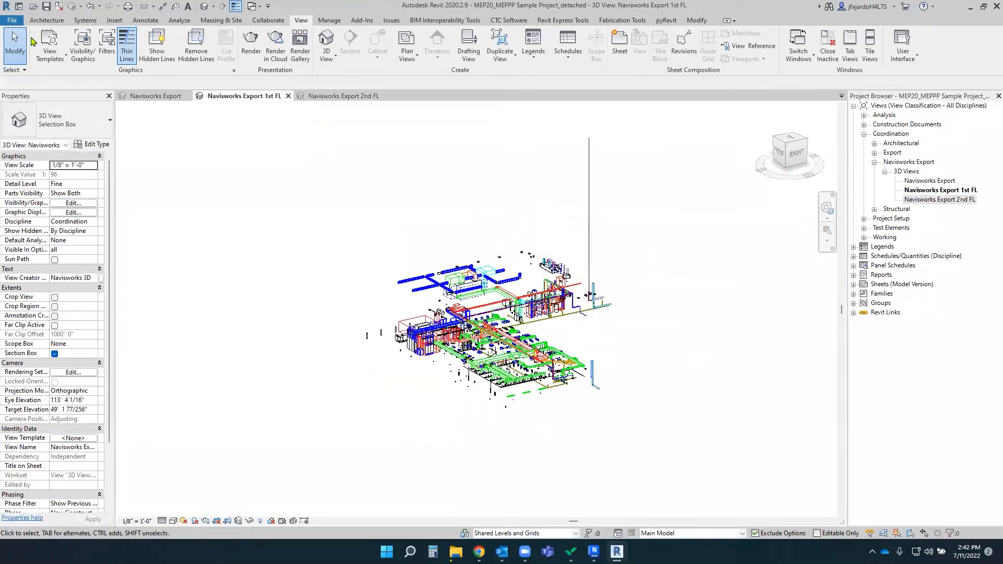
{"action": "left_click", "coordinate": [362, 21]}
{"action": "left_click", "coordinate": [48, 54]}
{"action": "left_click", "coordinate": [58, 71]}
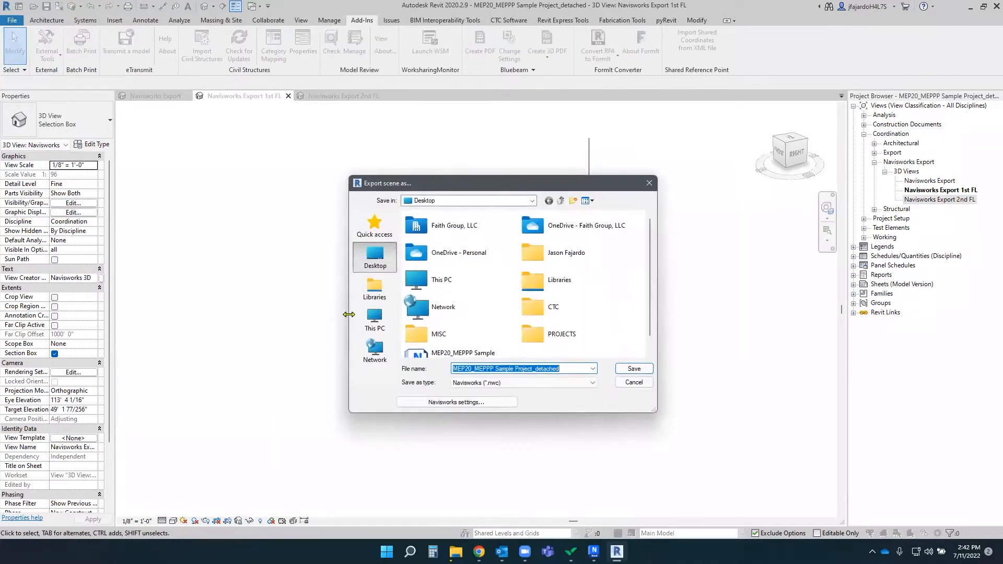
{"action": "scroll", "coordinate": [475, 335], "scroll_direction": "down", "scroll_amount": 1}
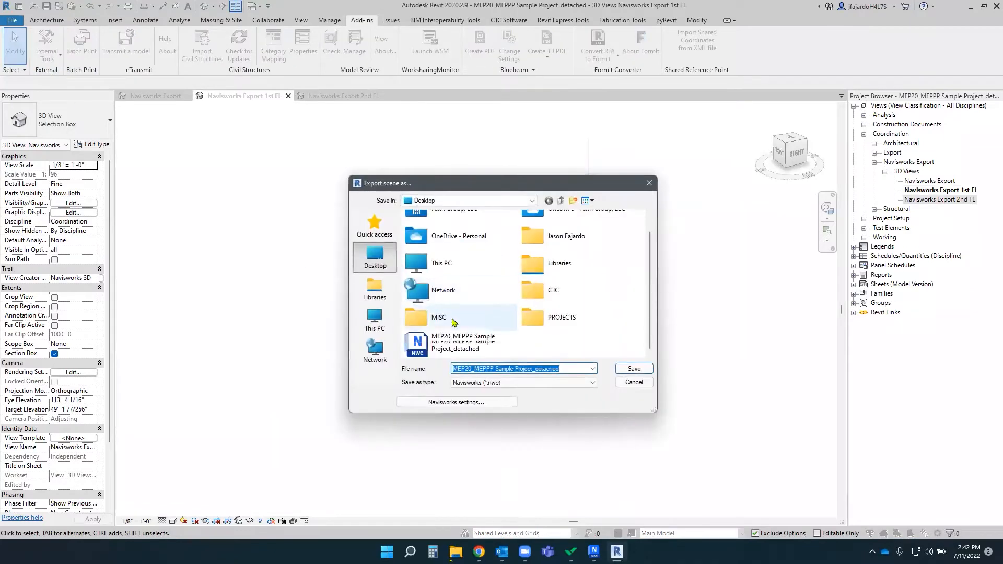
{"action": "left_click", "coordinate": [531, 370]}
{"action": "left_click", "coordinate": [533, 369]}
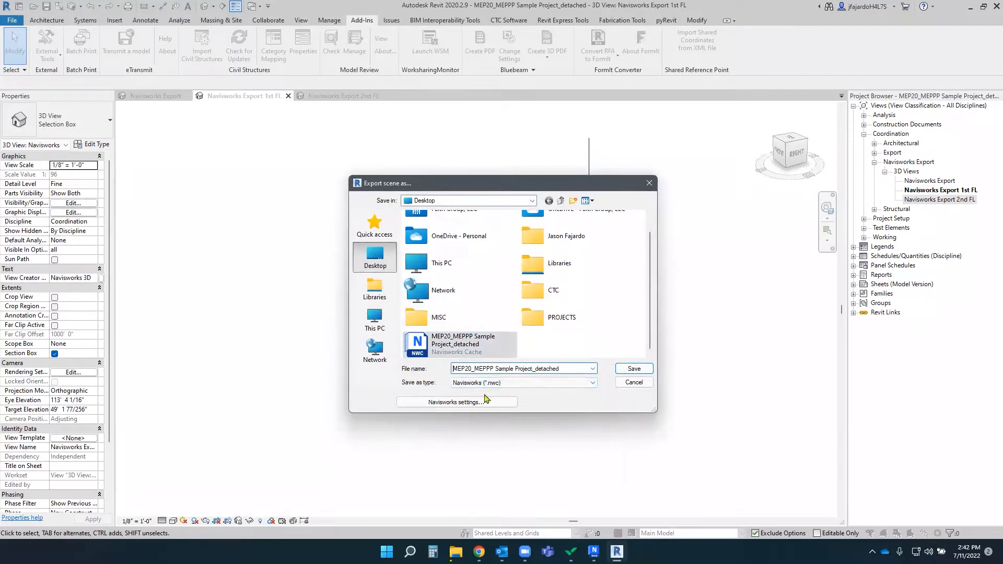
{"action": "type", "text": "1st FL"}
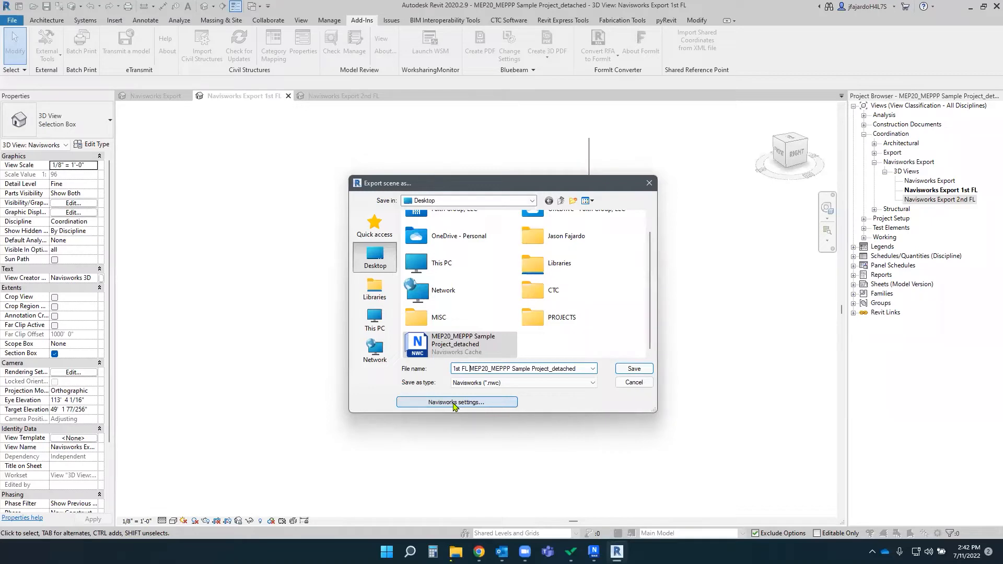
{"action": "left_click", "coordinate": [635, 369]}
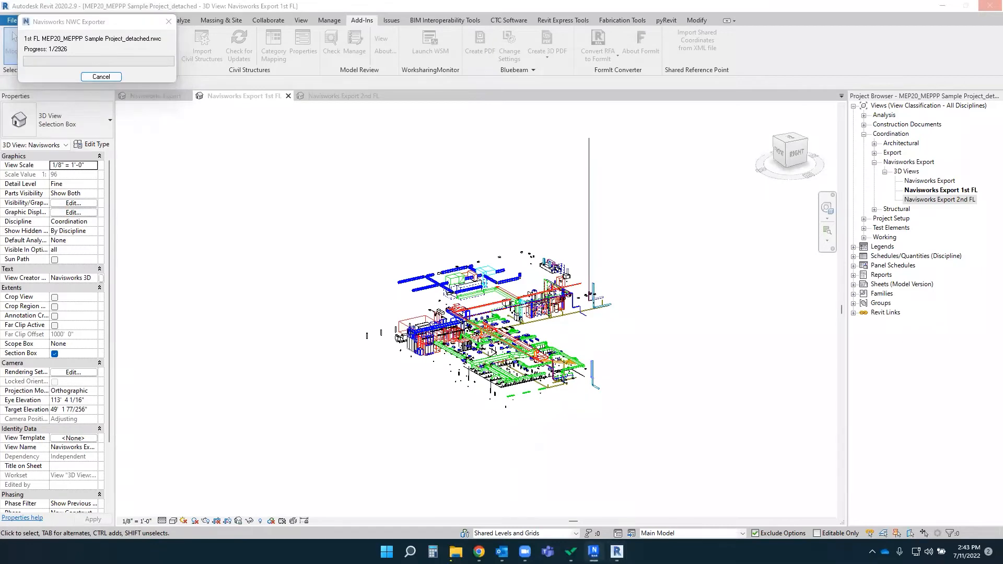
Step: Launch a new empty Navisworks Manage 2023 session, then return to Revit
{"action": "right_click", "coordinate": [594, 551]}
{"action": "left_click", "coordinate": [610, 491]}
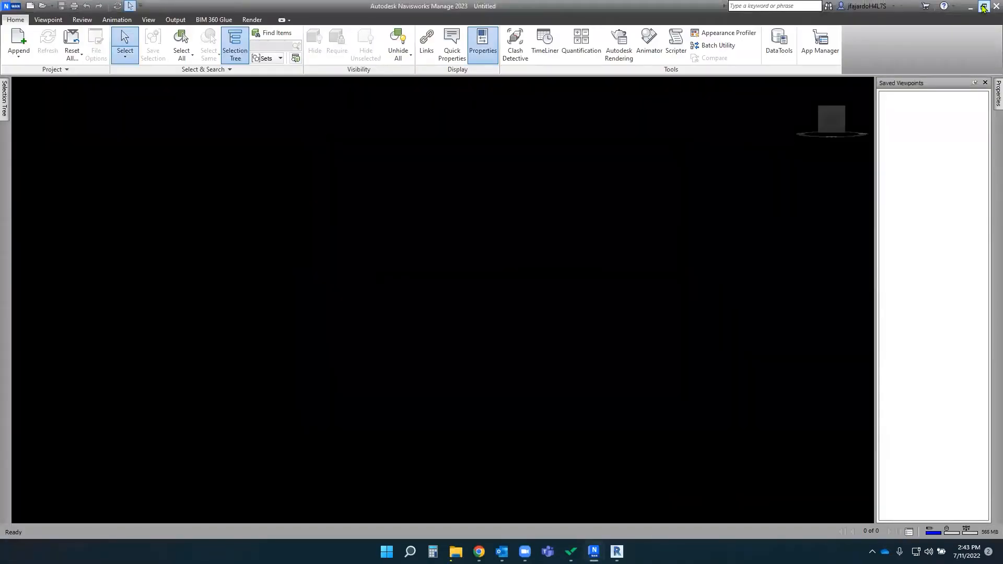
{"action": "left_click", "coordinate": [972, 8]}
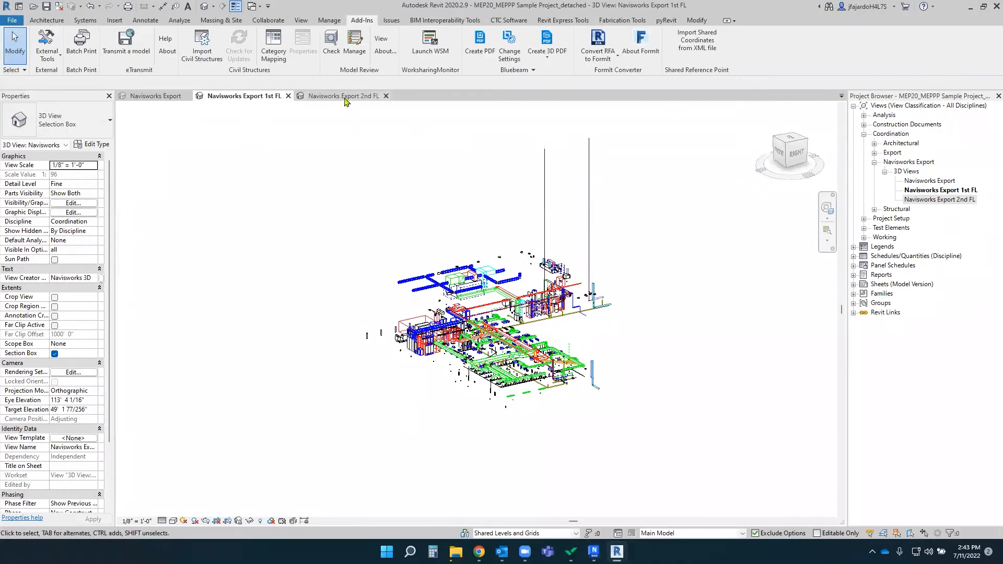
Step: Export the Navisworks Export 2nd FL view to the Desktop as the NWC file "2nd FL MEP20_MEPPP Sample Project_detached"
{"action": "left_click", "coordinate": [46, 47]}
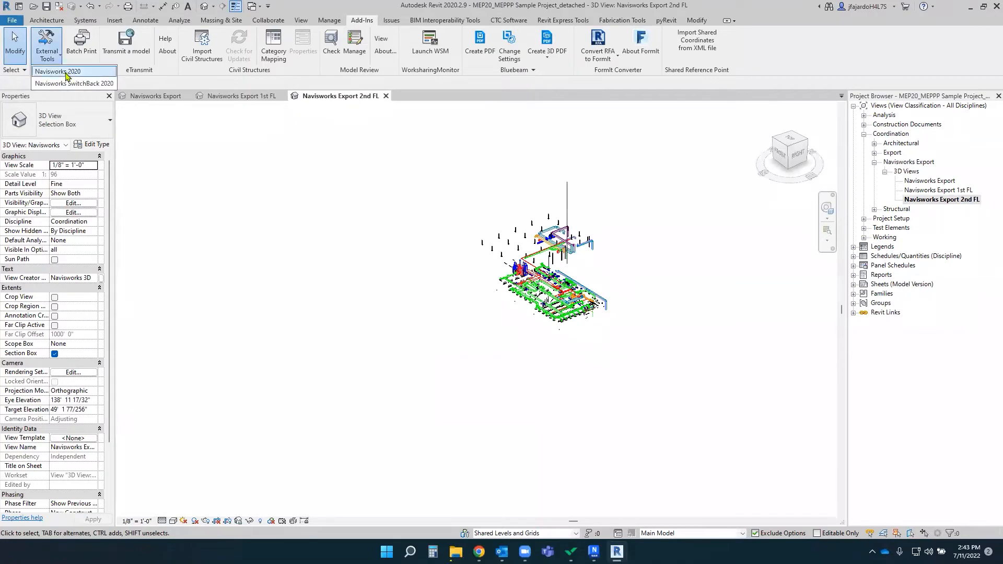
{"action": "left_click", "coordinate": [50, 69]}
{"action": "scroll", "coordinate": [433, 282], "scroll_direction": "down", "scroll_amount": 1}
{"action": "left_click", "coordinate": [465, 344]}
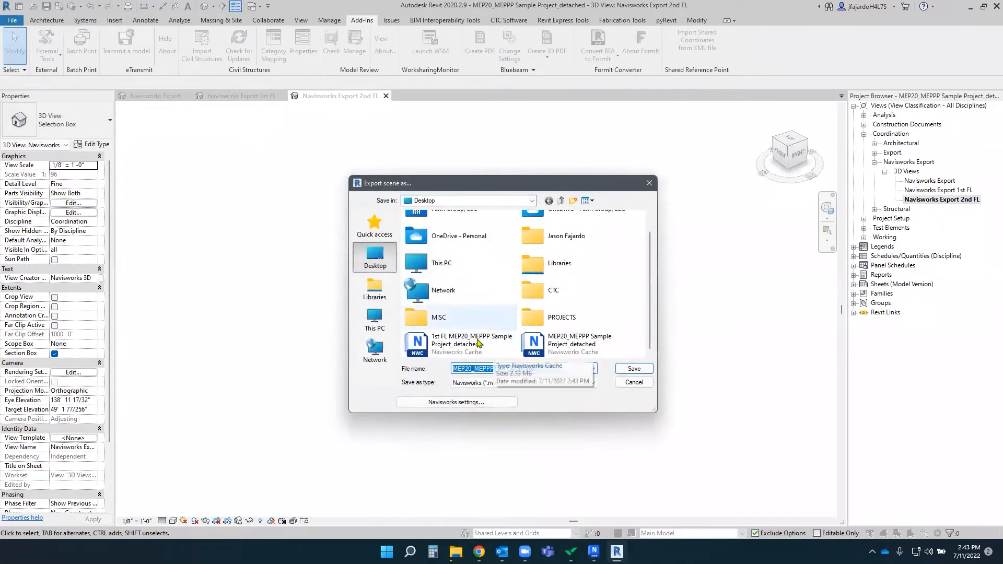
{"action": "double_click", "coordinate": [457, 369]}
{"action": "type", "text": "2nd FL"}
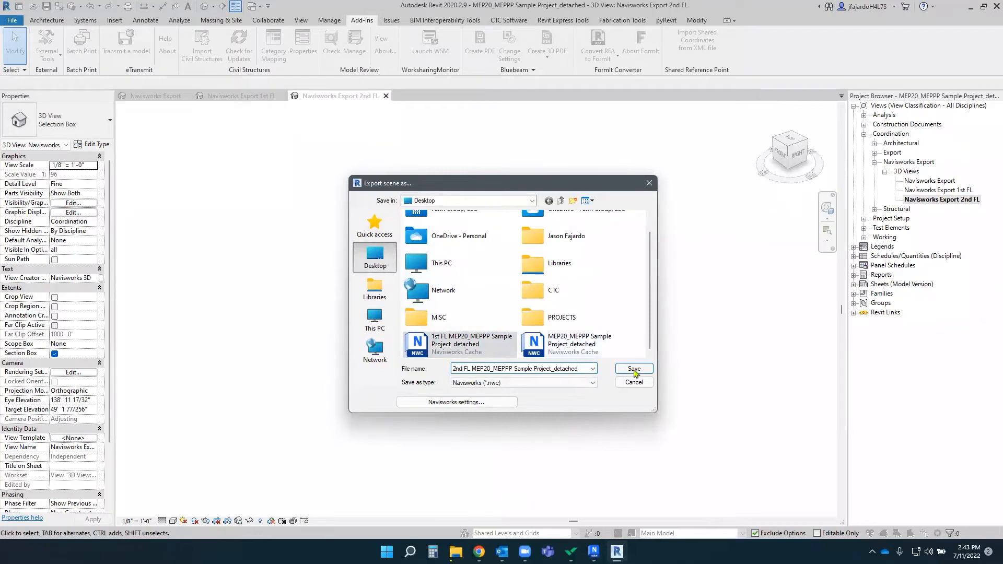
{"action": "left_click", "coordinate": [634, 369]}
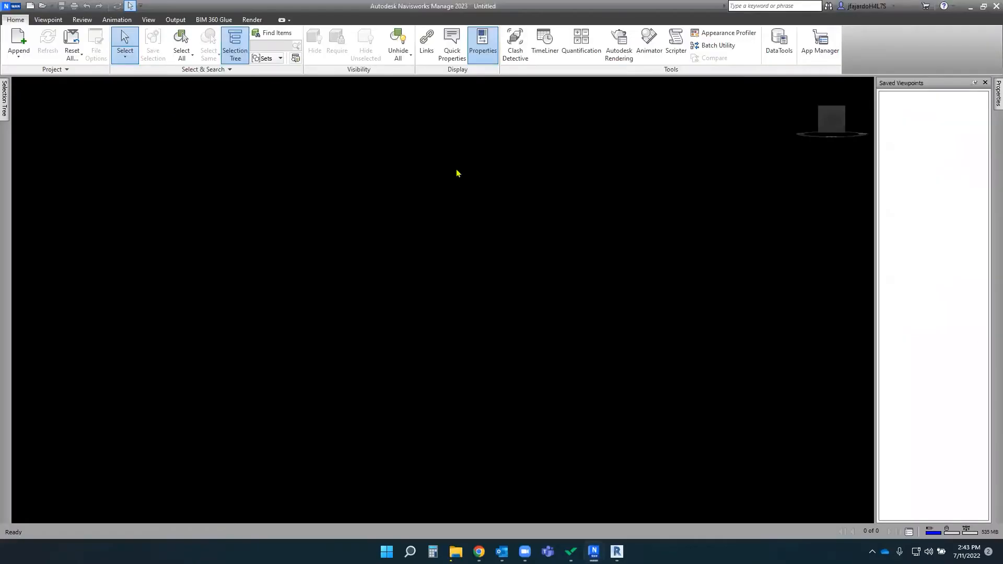
Step: In the empty Navisworks session, close Saved Viewpoints and append "1st FL MEP20_MEPPP Sample Project_detached" from the Desktop
{"action": "left_click", "coordinate": [985, 82]}
{"action": "left_click", "coordinate": [19, 39]}
{"action": "left_click", "coordinate": [460, 241]}
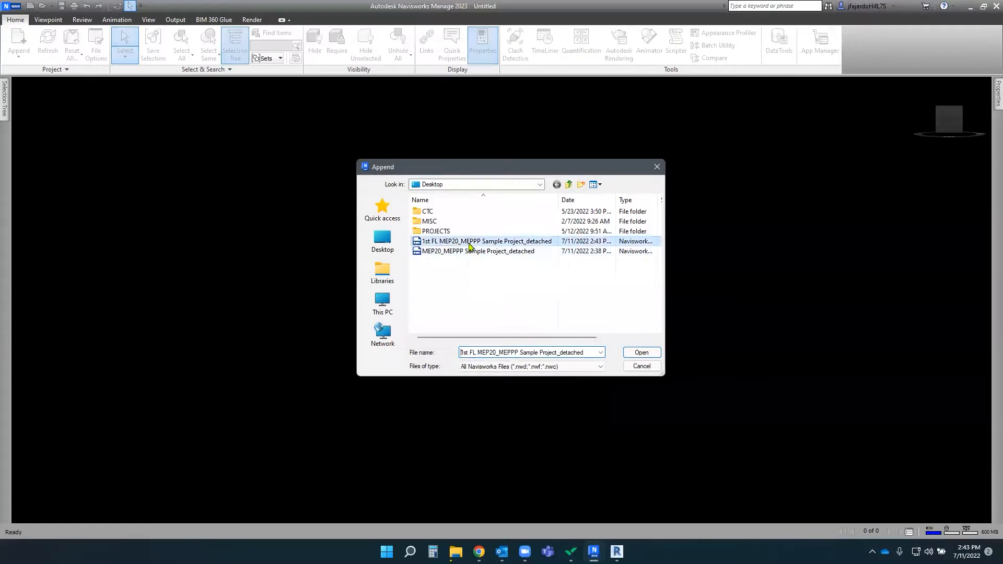
{"action": "left_click", "coordinate": [653, 355]}
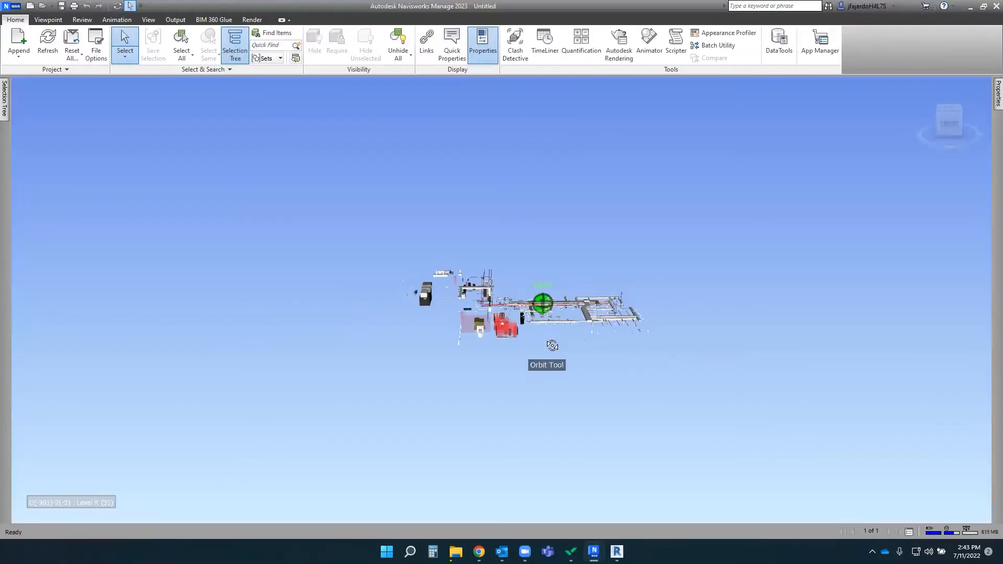
Step: Compare the 1st FL model with the full model in the other Navisworks session and check its selection tree
{"action": "middle_click_drag", "start_coordinate": [552, 345], "coordinate": [509, 333], "text": "shift"}
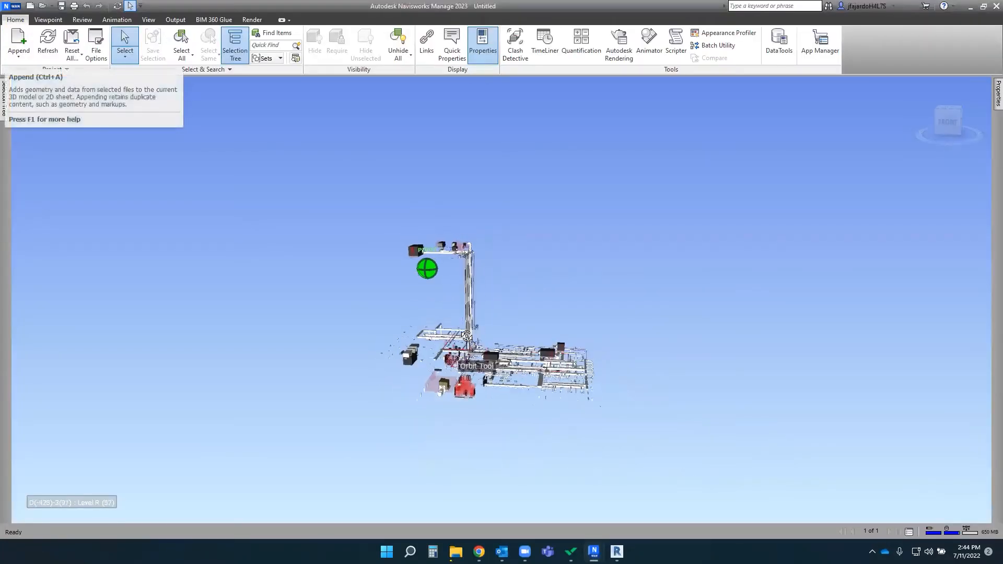
{"action": "middle_click_drag", "start_coordinate": [466, 335], "coordinate": [454, 296], "text": "shift"}
{"action": "mouse_move", "coordinate": [593, 551]}
{"action": "left_click", "coordinate": [631, 511]}
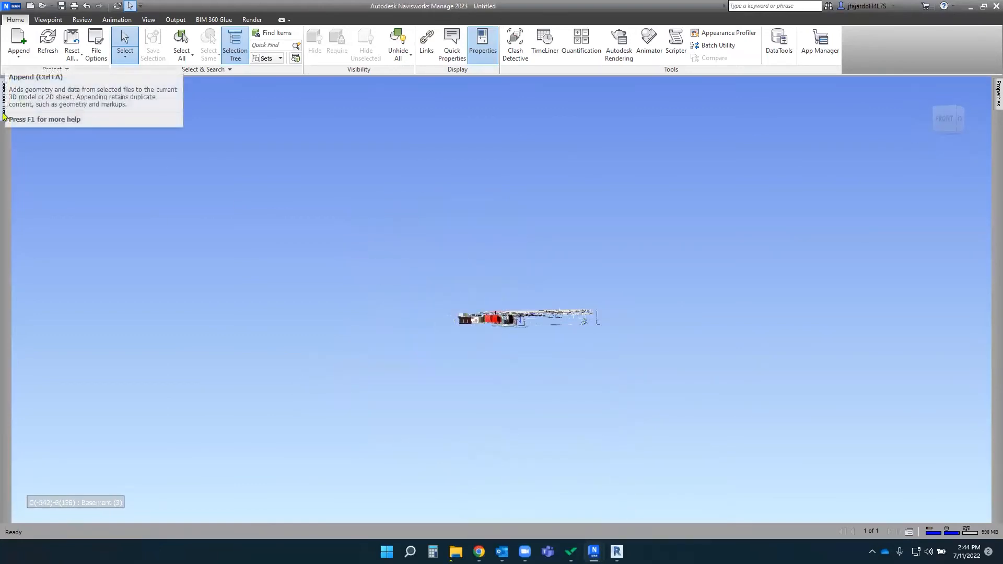
{"action": "mouse_move", "coordinate": [3, 119]}
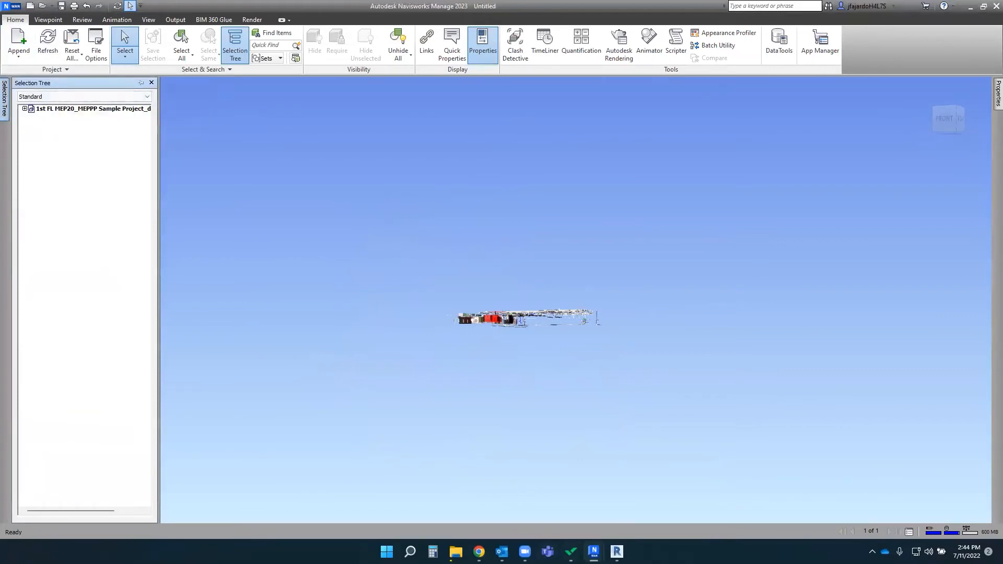
{"action": "mouse_move", "coordinate": [617, 551]}
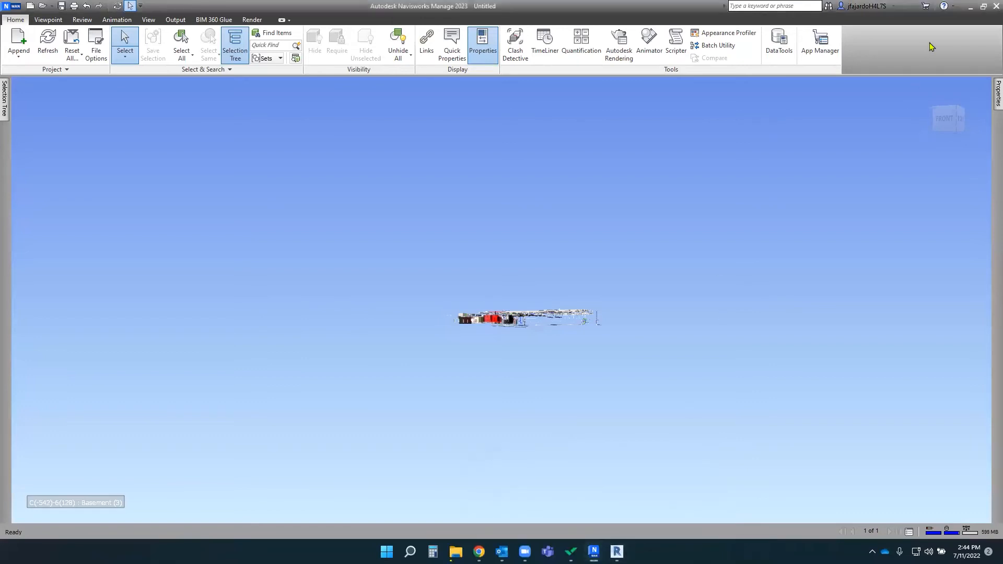
Step: In the Navisworks session holding the full model, append "2nd FL MEP20_MEPPP Sample Project_detached" from the Desktop
{"action": "left_click", "coordinate": [972, 6]}
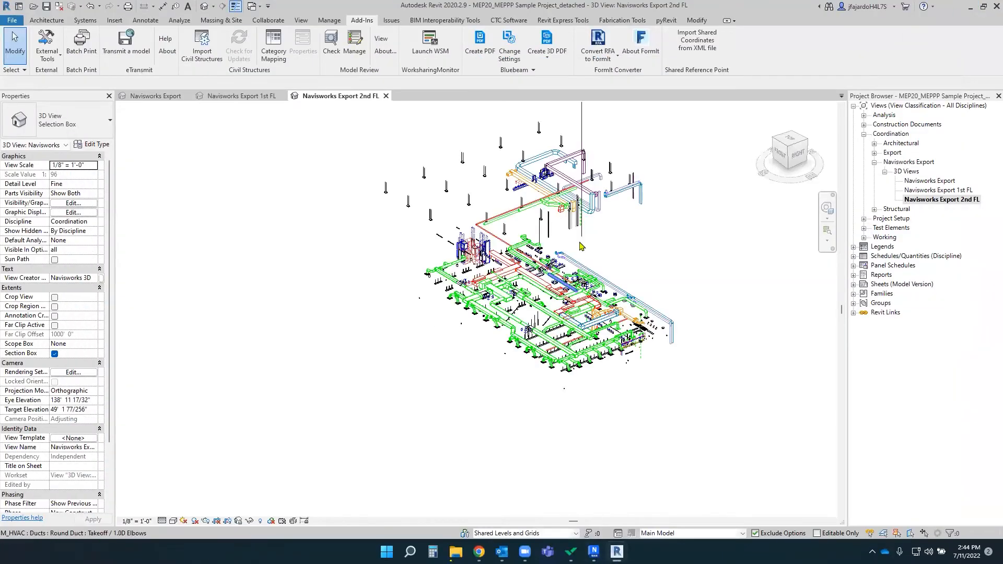
{"action": "left_click", "coordinate": [970, 8]}
{"action": "left_click", "coordinate": [19, 43]}
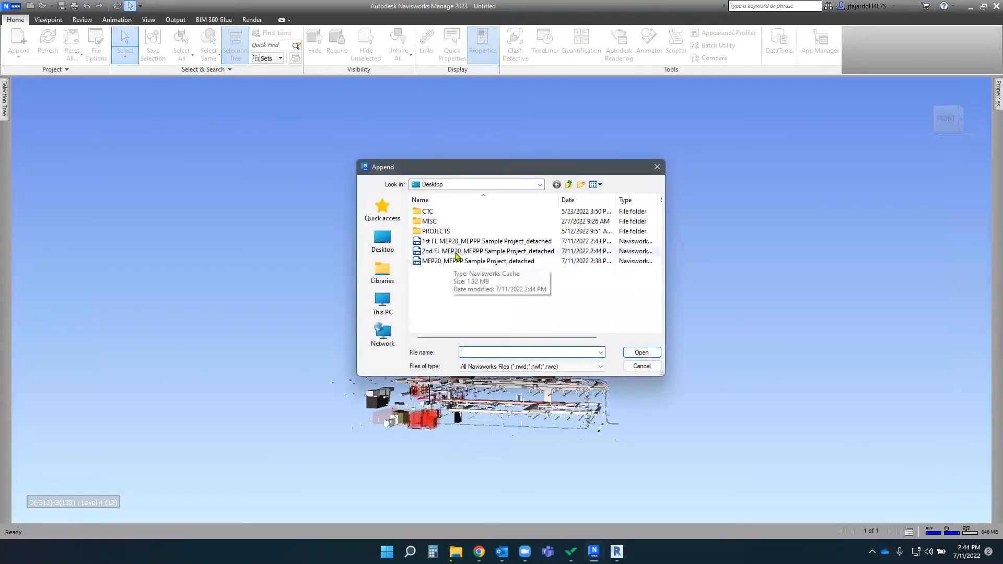
{"action": "left_click", "coordinate": [455, 255]}
{"action": "left_click", "coordinate": [638, 355]}
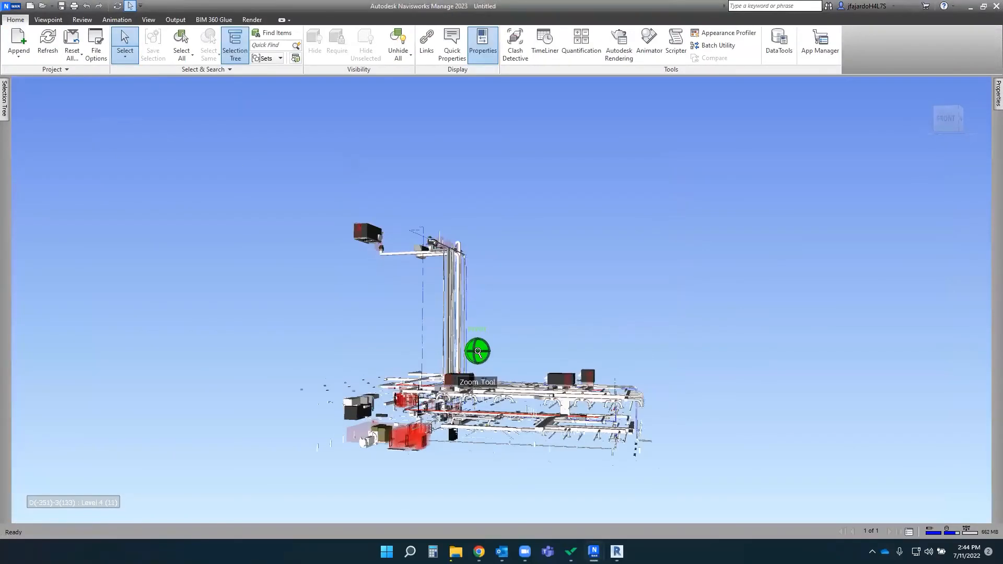
Step: Delete the full-building file "MEP20_MEPPP Sample Project_detached" from the selection tree and confirm the deletion
{"action": "left_click", "coordinate": [7, 116]}
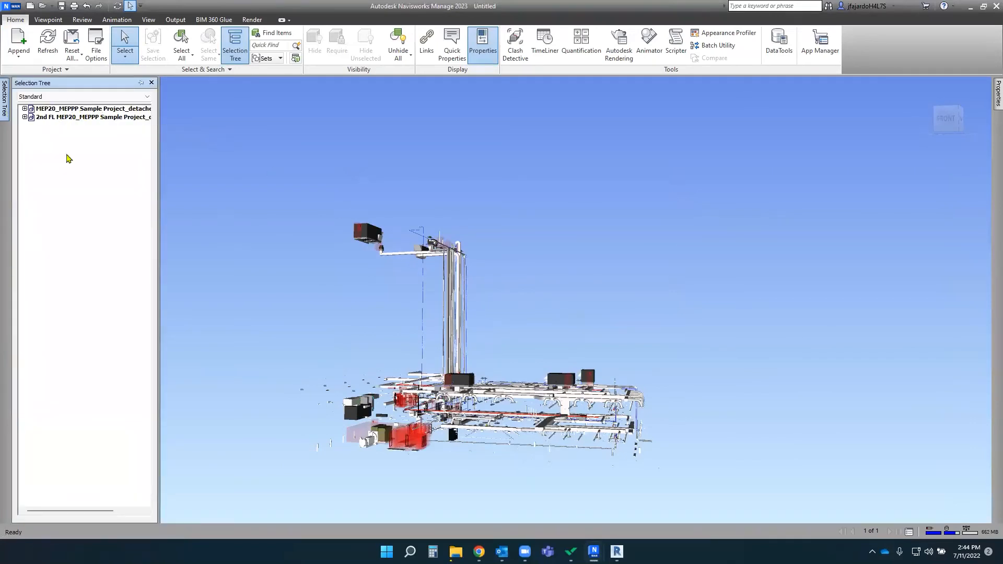
{"action": "right_click", "coordinate": [60, 109]}
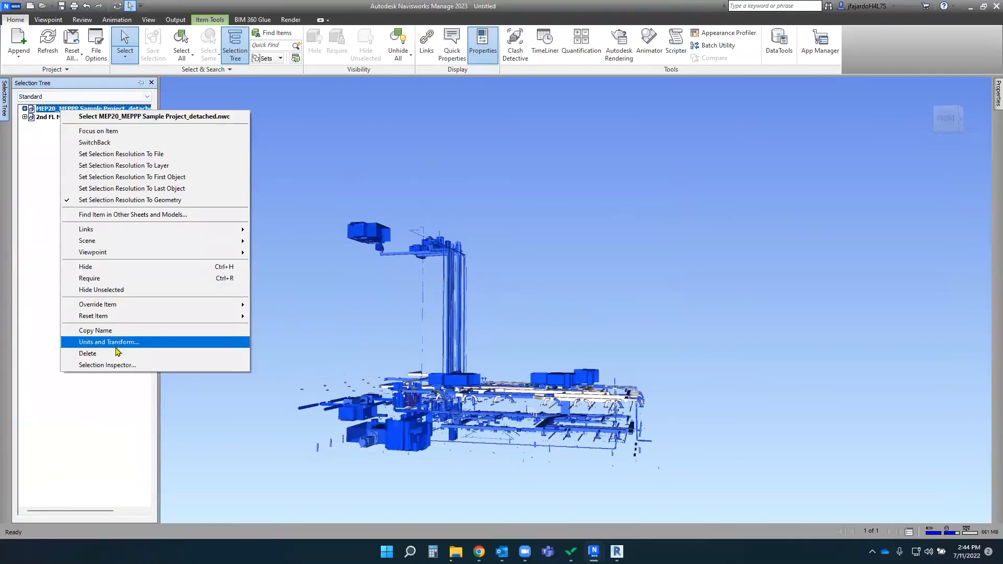
{"action": "left_click", "coordinate": [117, 353]}
{"action": "left_click", "coordinate": [543, 311]}
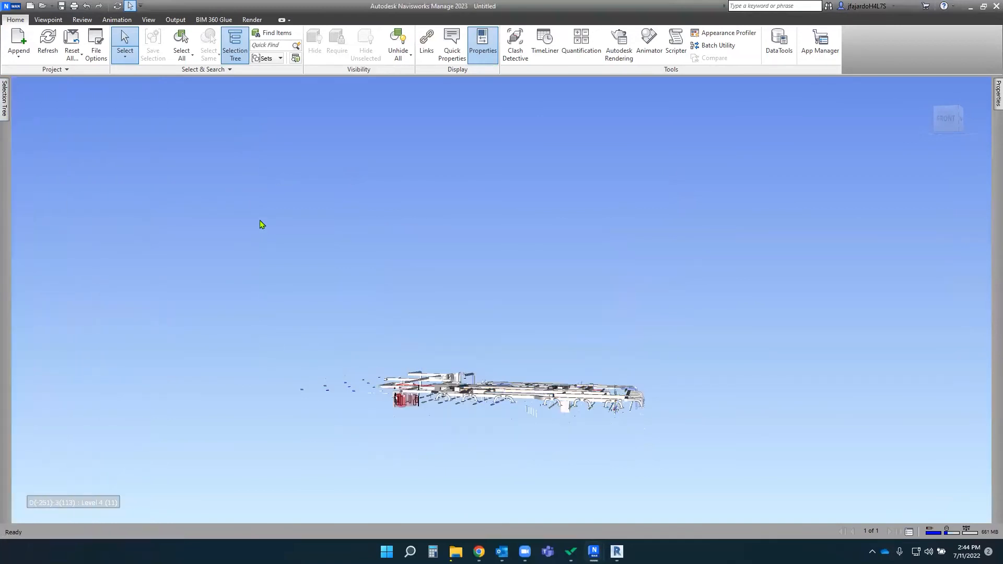
Step: Append "2nd FL MEP20_MEPPP Sample Project_detached" a second time
{"action": "left_click", "coordinate": [18, 41]}
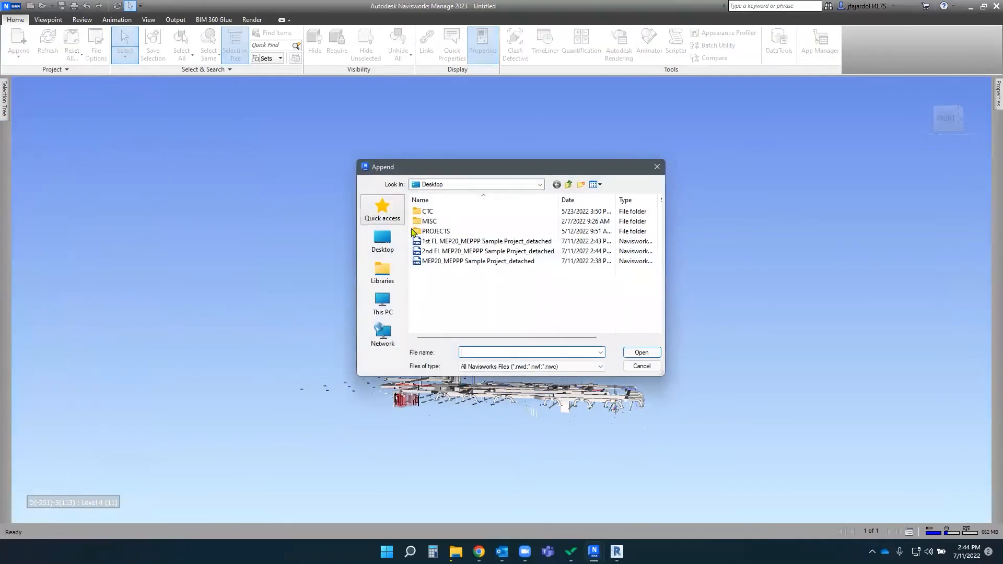
{"action": "left_click", "coordinate": [437, 253]}
{"action": "left_click", "coordinate": [639, 353]}
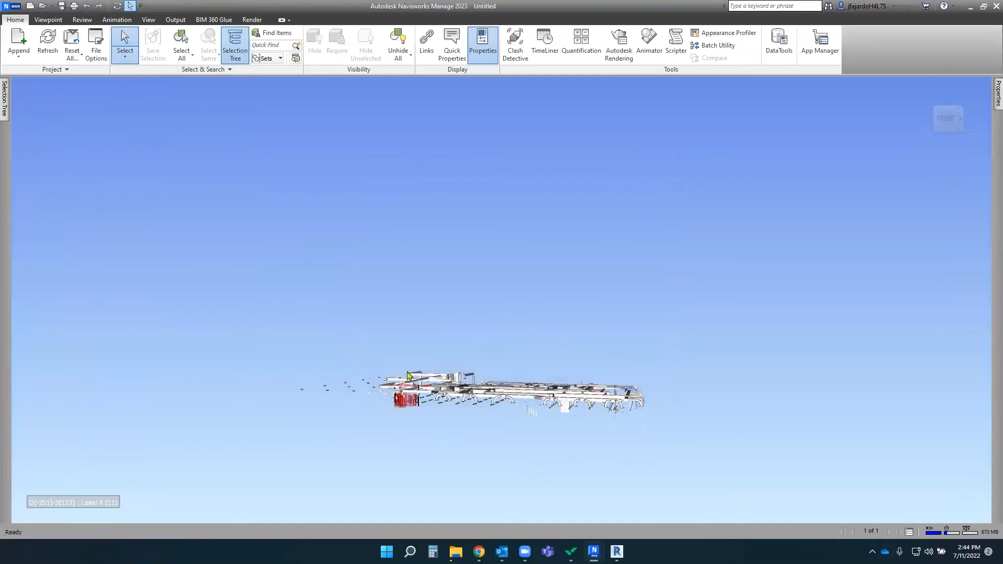
Step: Delete one of the two duplicate 2nd FL files from the selection tree
{"action": "left_click", "coordinate": [18, 42]}
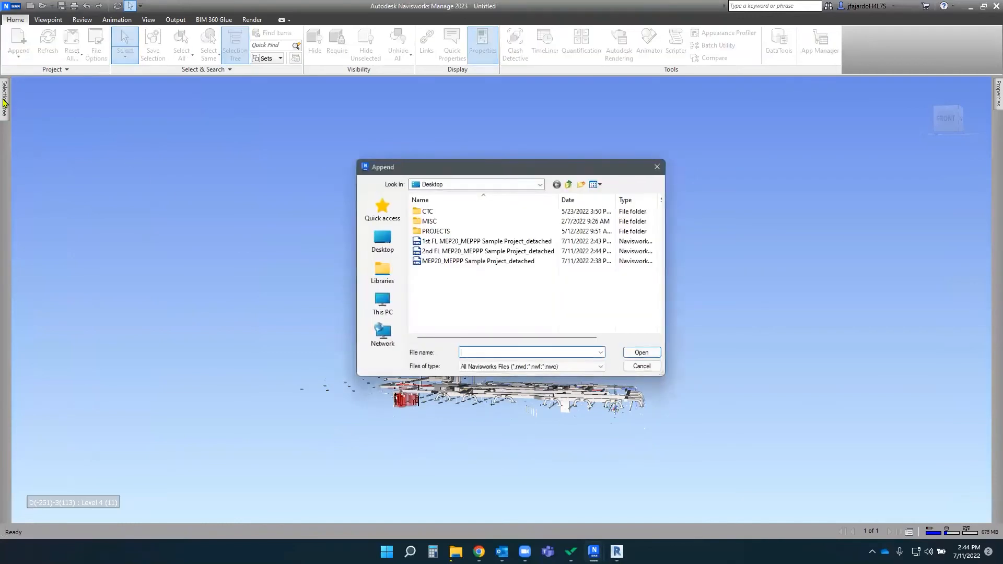
{"action": "key", "text": "Escape"}
{"action": "mouse_move", "coordinate": [4, 102]}
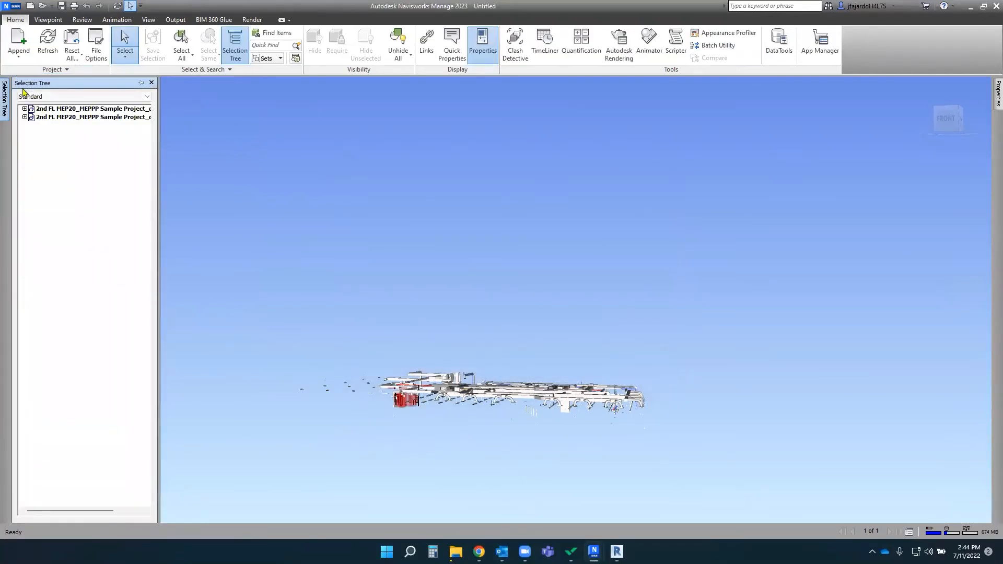
{"action": "right_click", "coordinate": [46, 111]}
{"action": "left_click", "coordinate": [130, 356]}
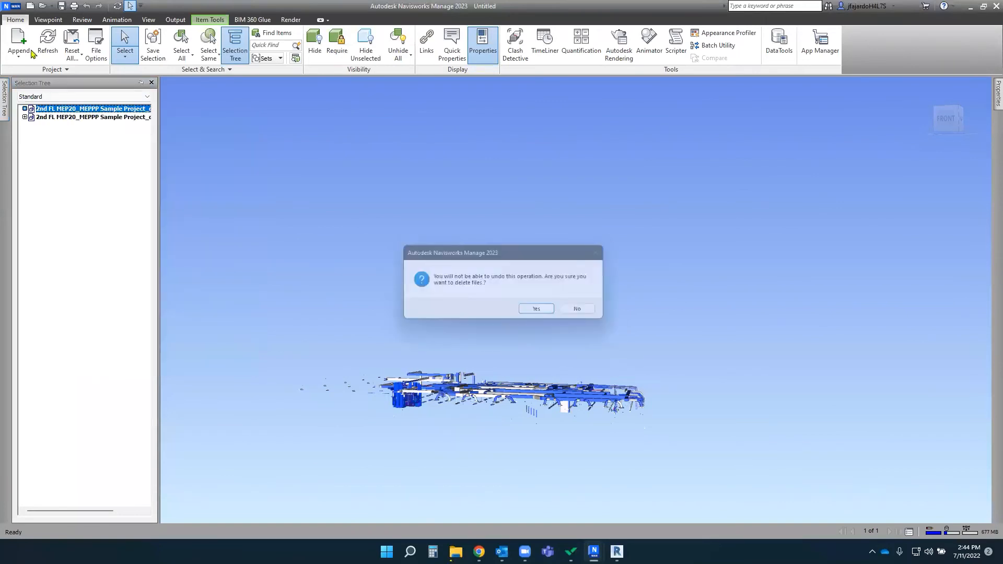
Step: Confirm deleting the duplicate 2nd FL file, and append the "1st FL MEP20_MEPPP Sample Project" file to the session
{"action": "left_click", "coordinate": [539, 312]}
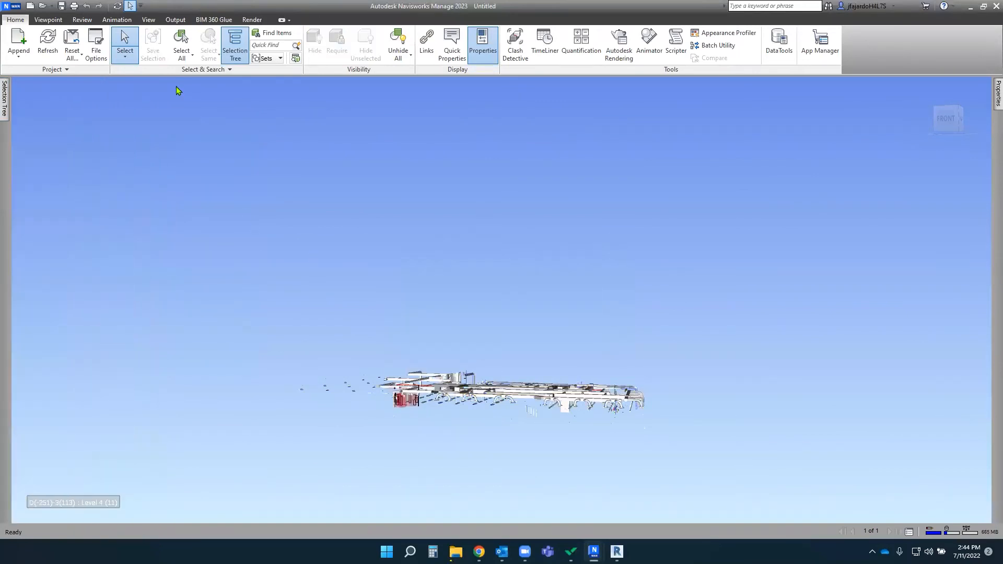
{"action": "left_click", "coordinate": [19, 42]}
{"action": "left_click", "coordinate": [486, 241]}
{"action": "left_click", "coordinate": [634, 353]}
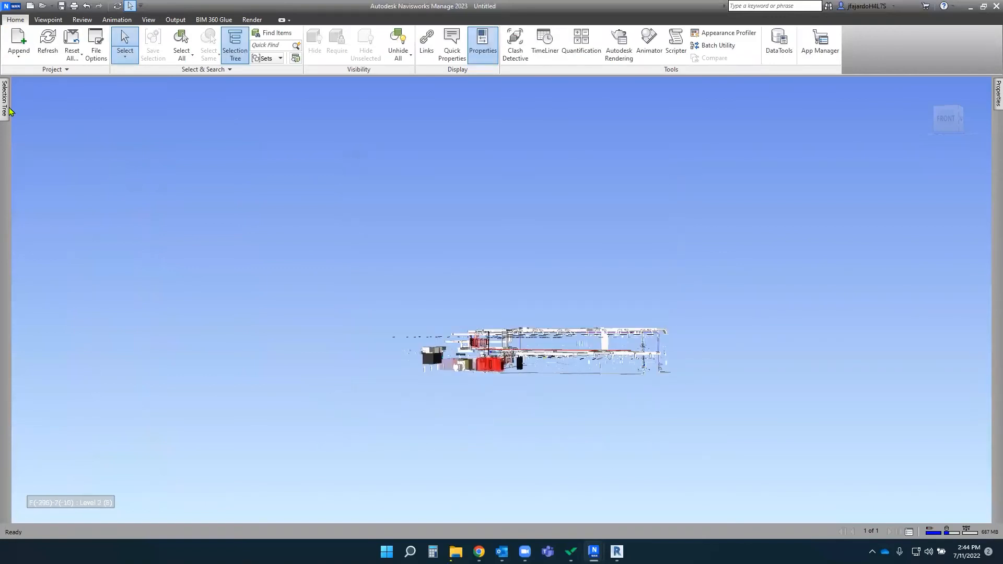
Step: Examine the combined 1st and 2nd floor model from a tilted angle, switching between the two open Navisworks sessions to compare
{"action": "mouse_move", "coordinate": [6, 109]}
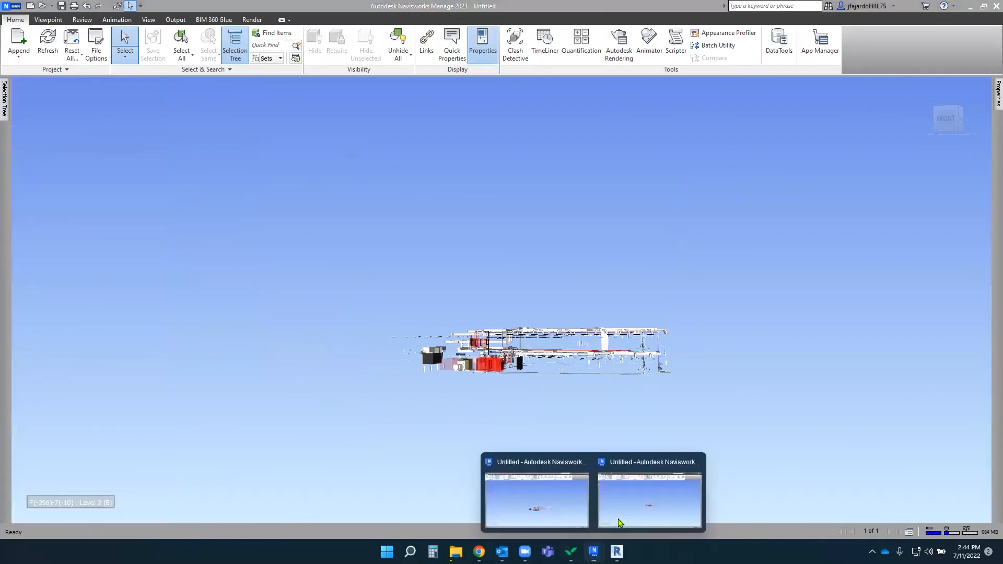
{"action": "scroll", "coordinate": [496, 286], "scroll_direction": "down", "scroll_amount": 3}
{"action": "scroll", "coordinate": [496, 286], "scroll_direction": "up", "scroll_amount": 3}
{"action": "middle_click_drag", "start_coordinate": [496, 287], "coordinate": [469, 369], "text": "shift"}
{"action": "scroll", "coordinate": [498, 322], "scroll_direction": "up", "scroll_amount": 2}
{"action": "scroll", "coordinate": [420, 331], "scroll_direction": "up", "scroll_amount": 2}
{"action": "left_click", "coordinate": [593, 552]}
{"action": "left_click", "coordinate": [532, 496]}
{"action": "scroll", "coordinate": [443, 351], "scroll_direction": "down", "scroll_amount": 2}
{"action": "scroll", "coordinate": [526, 342], "scroll_direction": "up", "scroll_amount": 2}
{"action": "scroll", "coordinate": [451, 372], "scroll_direction": "up", "scroll_amount": 2}
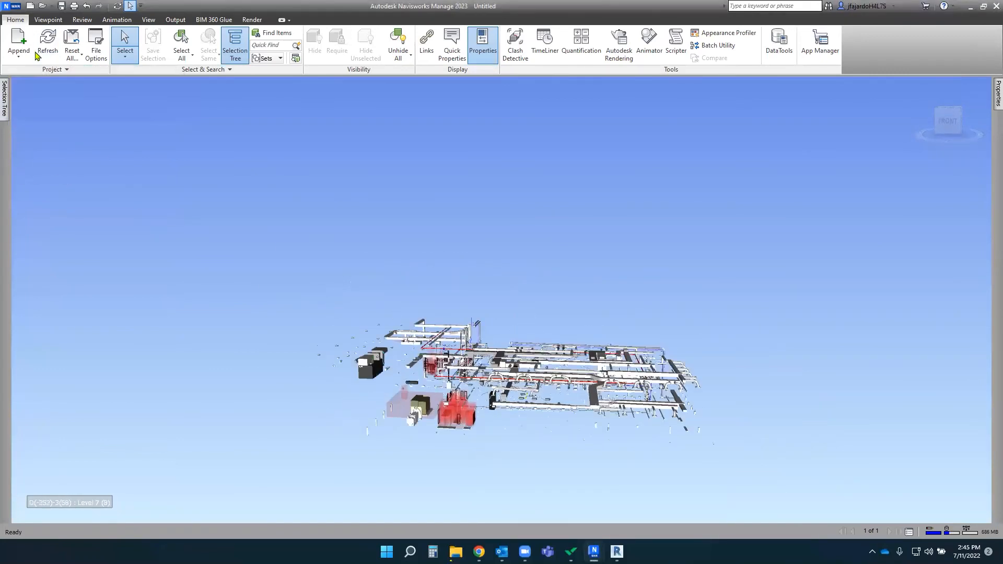
Step: Highlight the 1st FL file and the 2nd FL file in turn from the selection tree, and clear the selection
{"action": "mouse_move", "coordinate": [7, 100]}
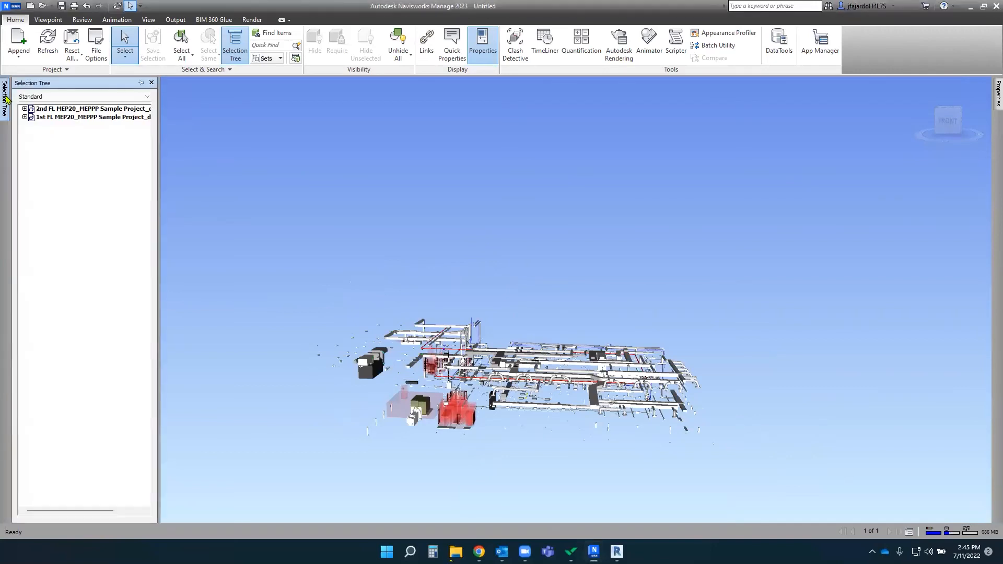
{"action": "left_click", "coordinate": [50, 118]}
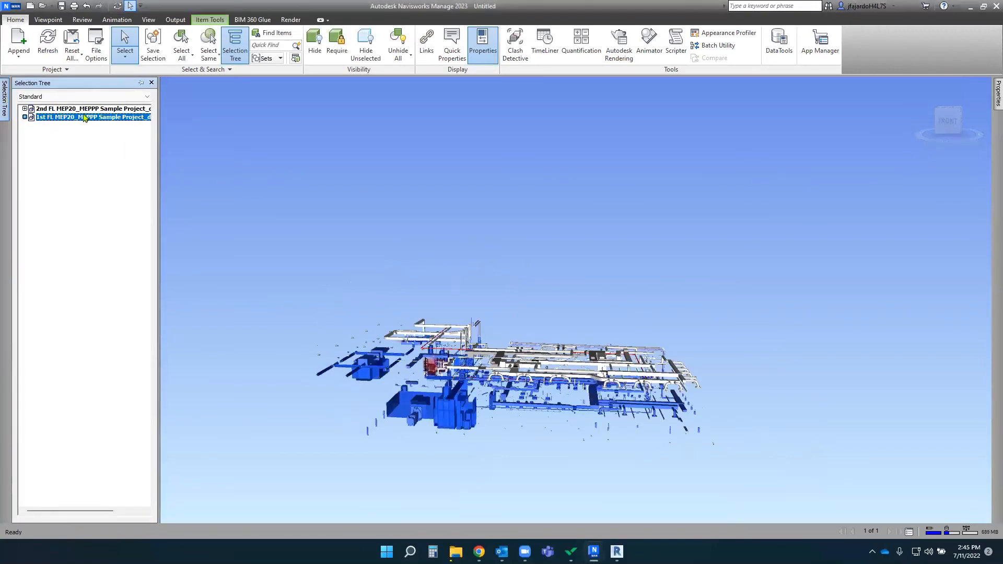
{"action": "key", "text": "Up"}
{"action": "left_click", "coordinate": [757, 206]}
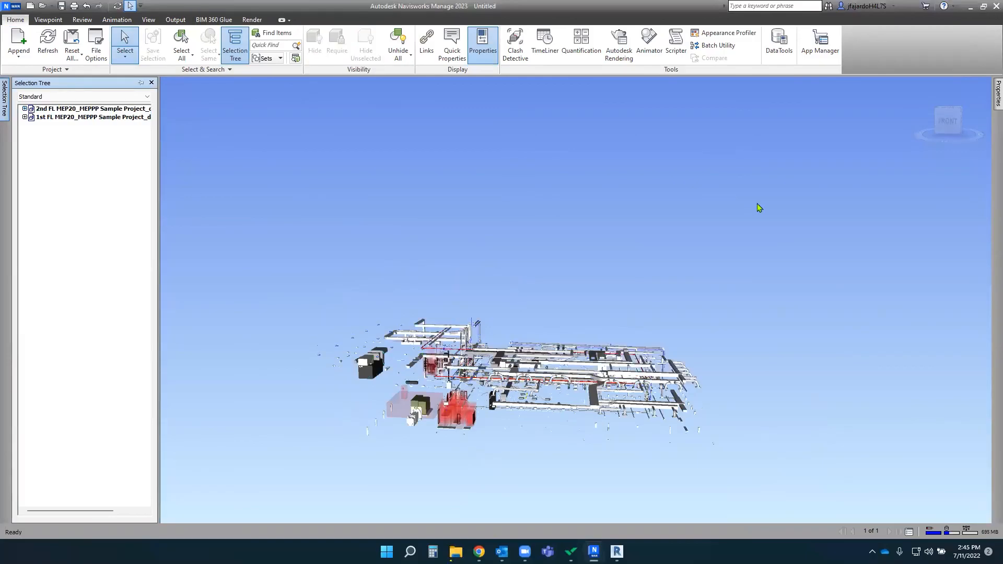